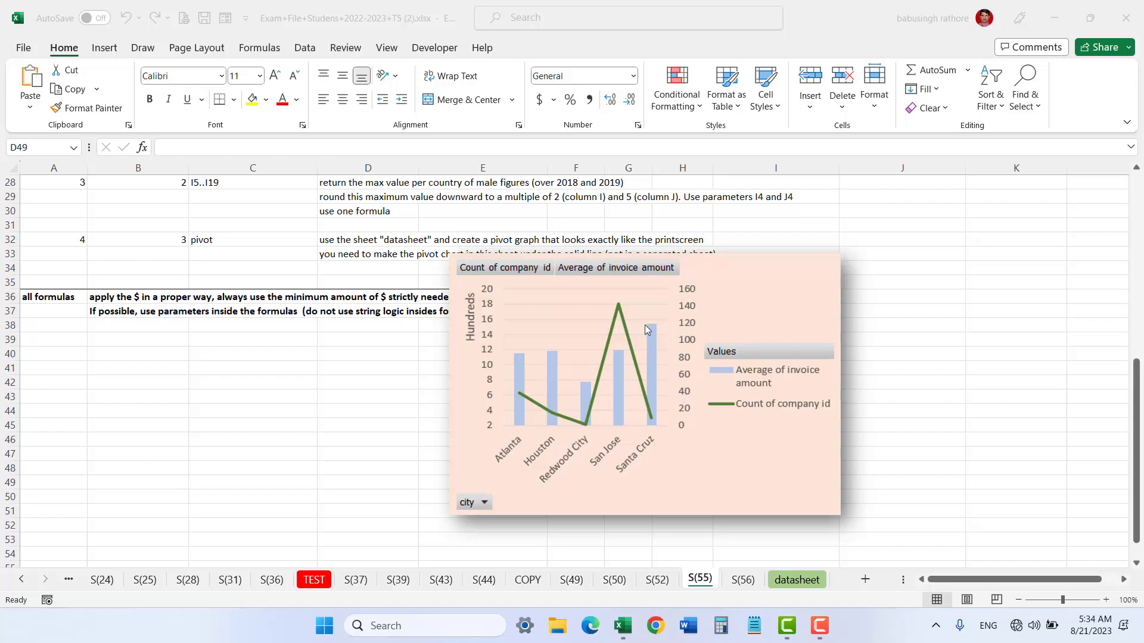
Step: Create a PivotTable from all of the datasheet data, placed on the existing sheet S(55) at cell A39
click(793, 586)
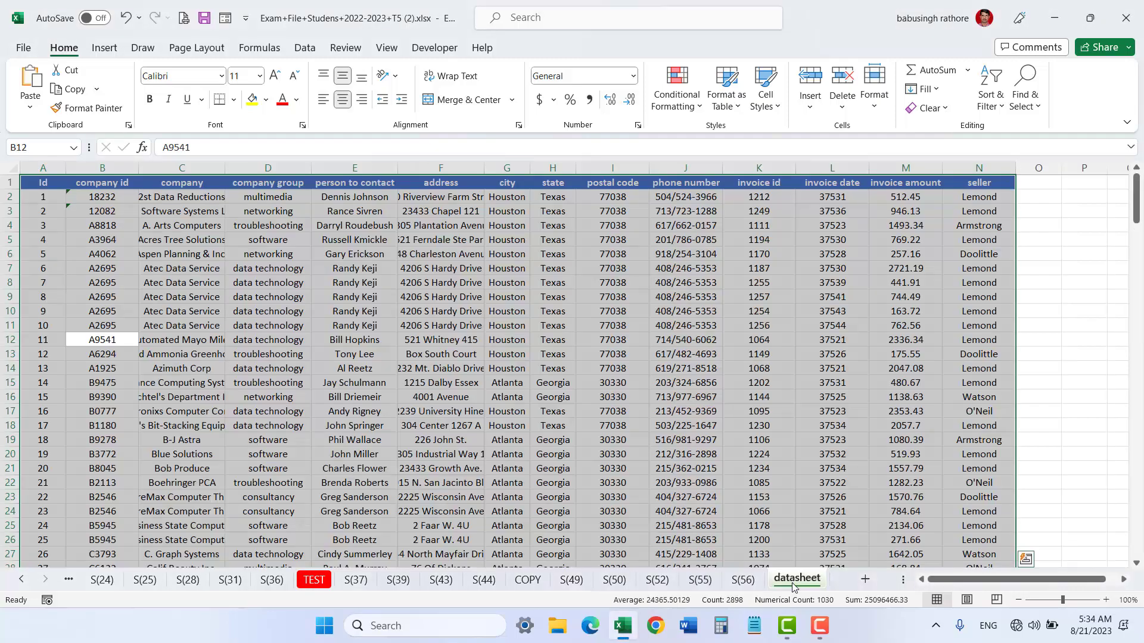
click(103, 269)
click(104, 307)
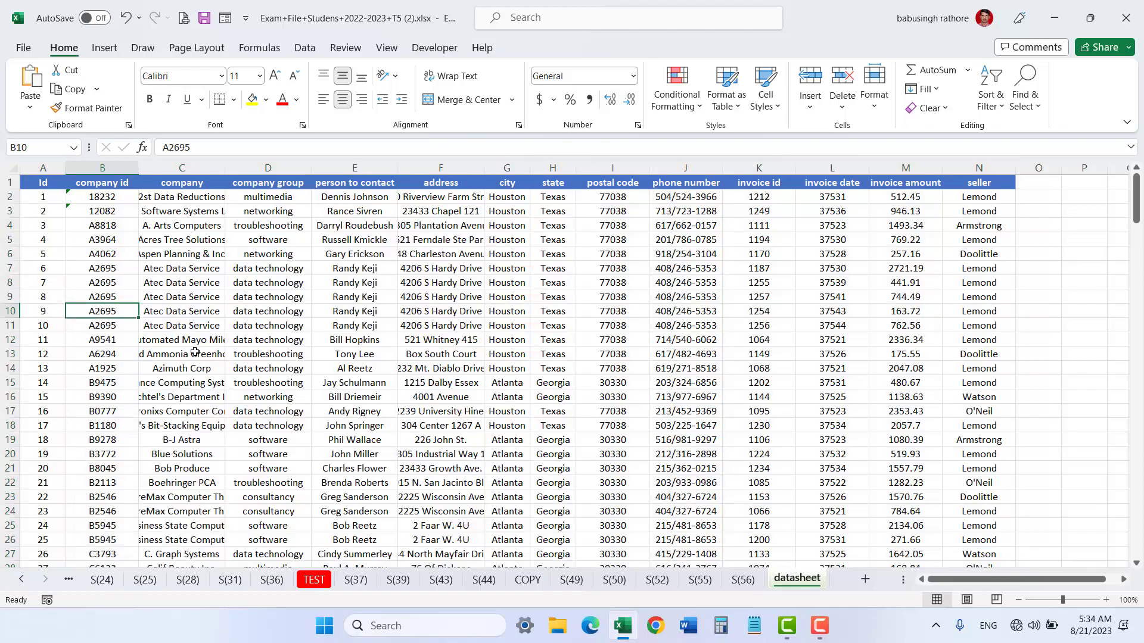
key(ctrl+a)
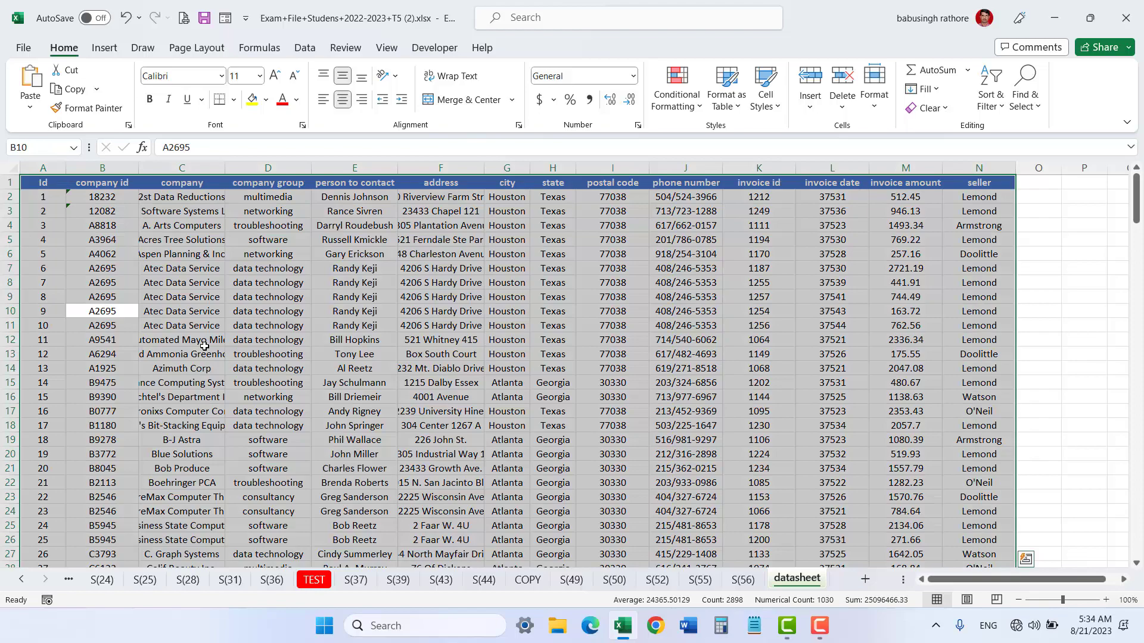
click(104, 48)
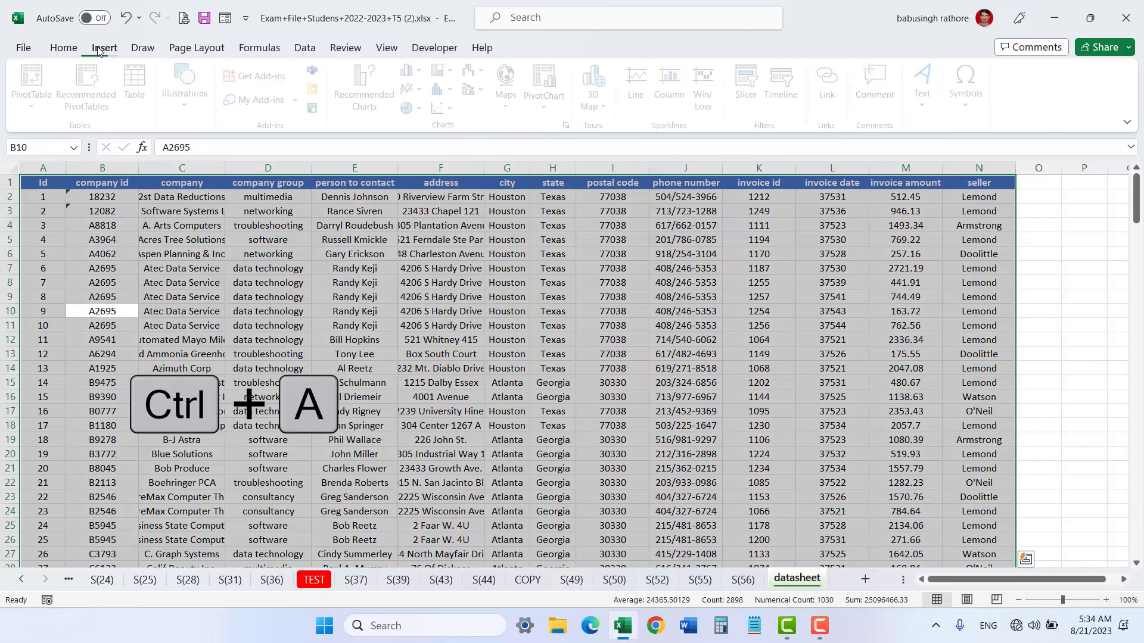
click(35, 76)
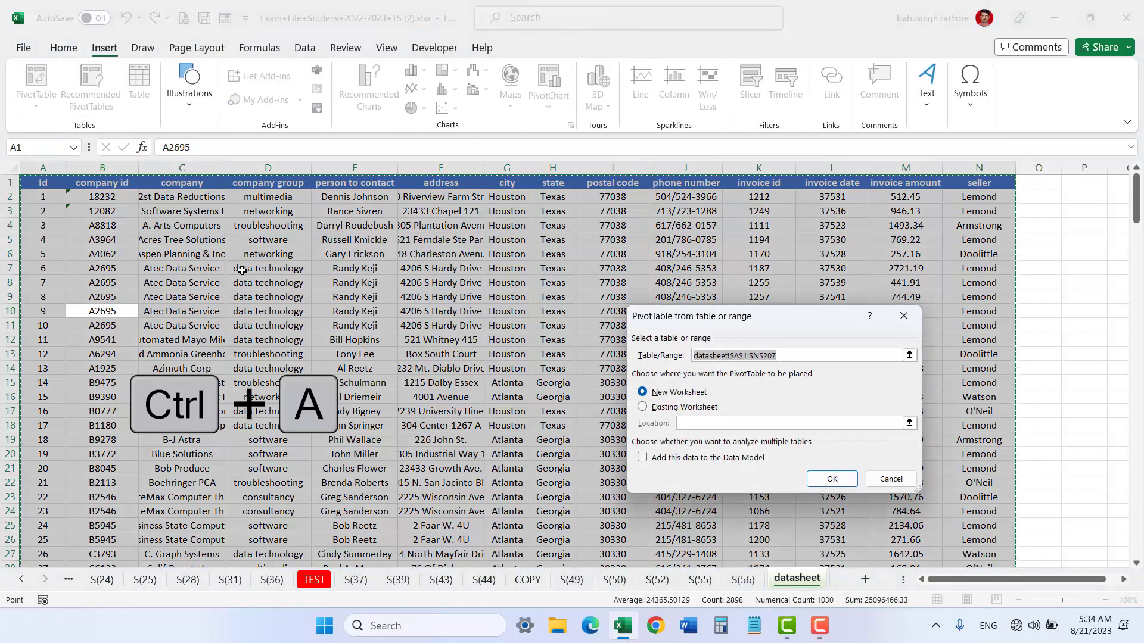
click(642, 407)
click(689, 422)
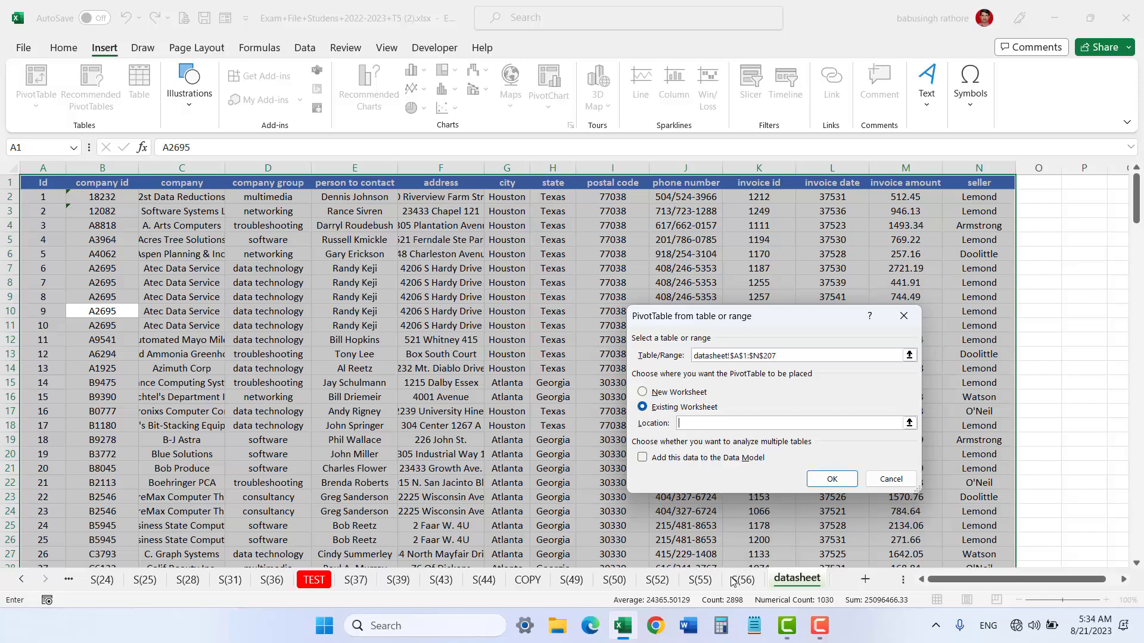
click(699, 580)
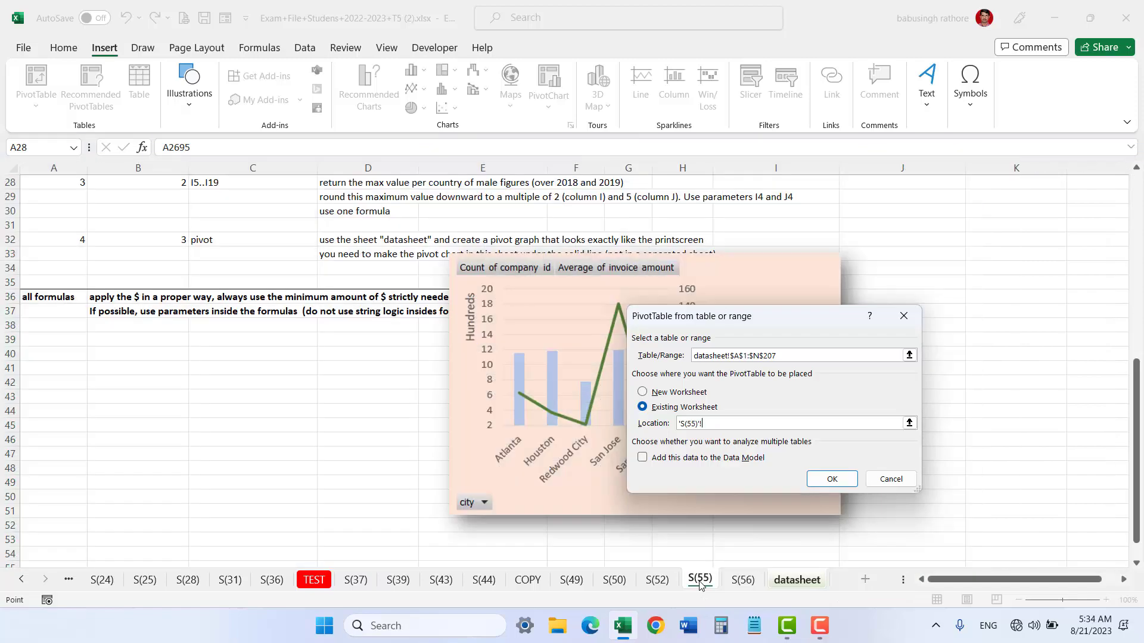
click(40, 340)
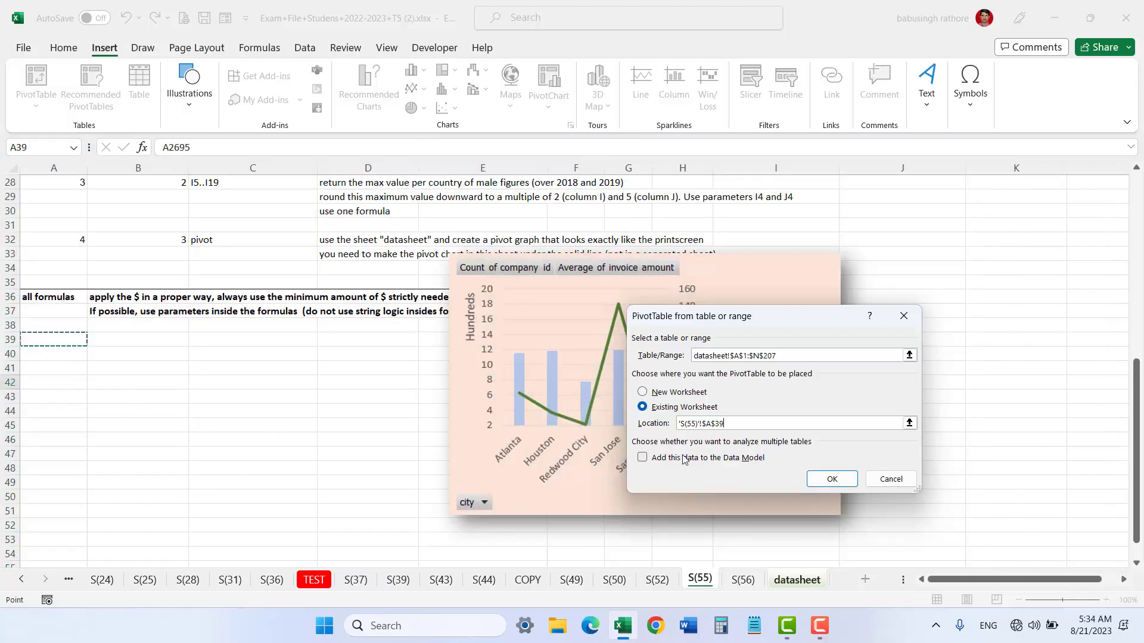
click(830, 475)
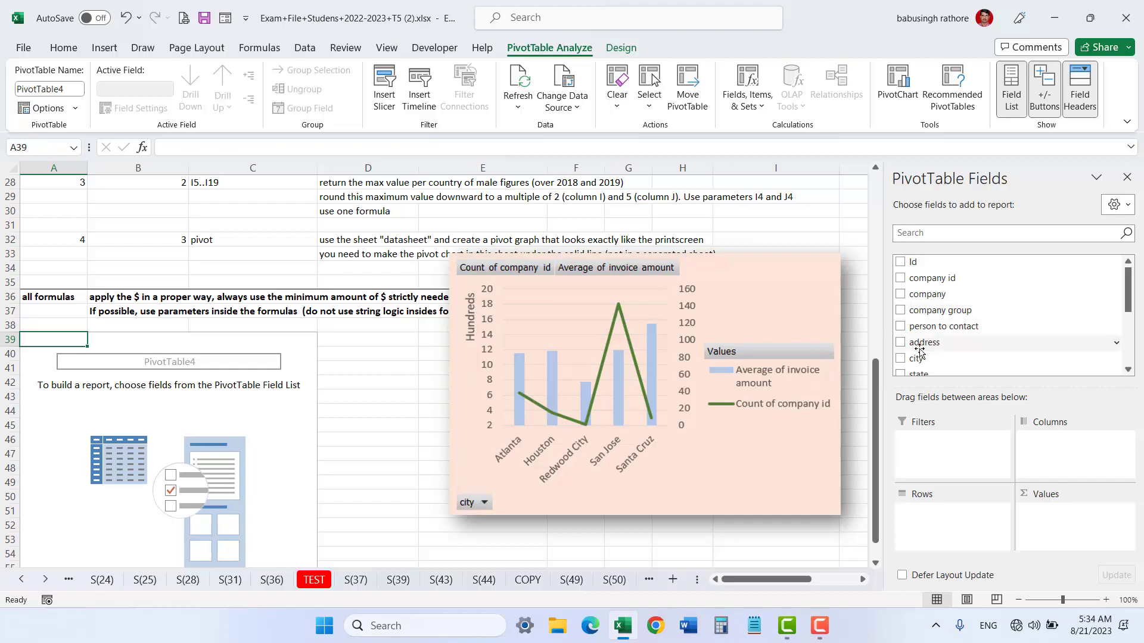
Step: Put city into the PivotTable rows and company id into the values
drag(904, 361, 944, 539)
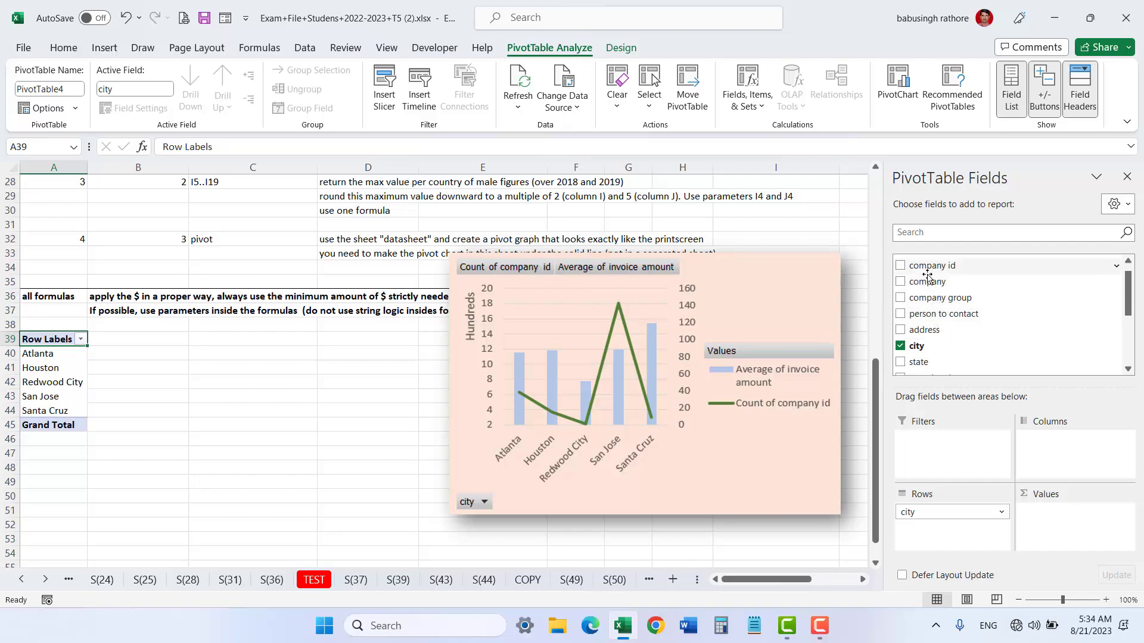
scroll(931, 285, up, 1)
drag(929, 279, 1058, 533)
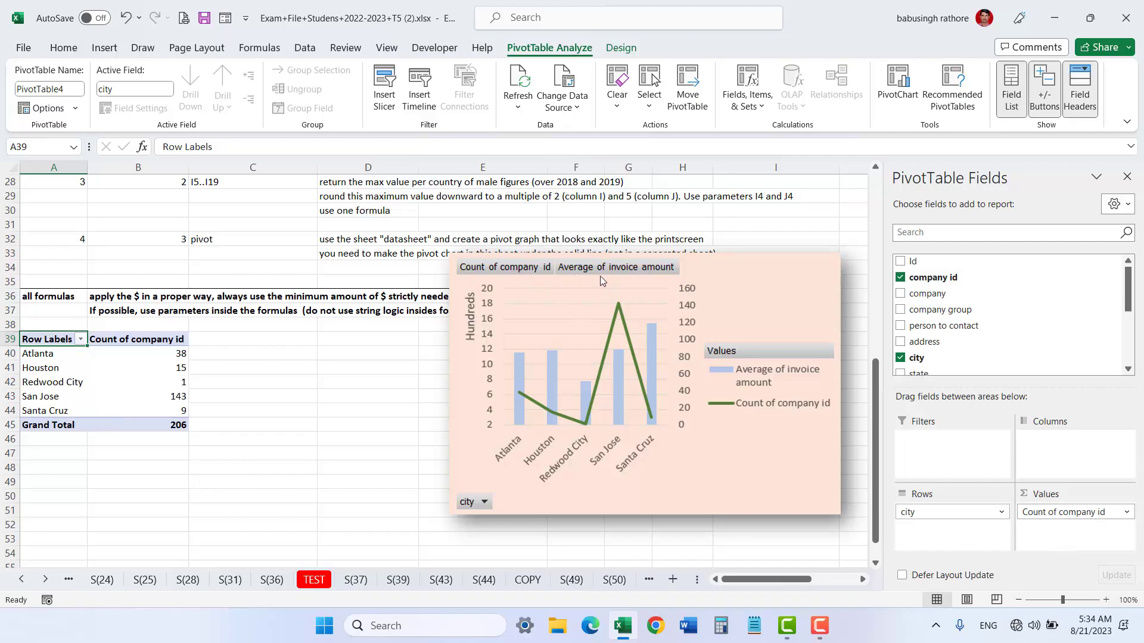
Step: Add invoice amount to the PivotTable values and summarize it by Average
scroll(989, 334, down, 2)
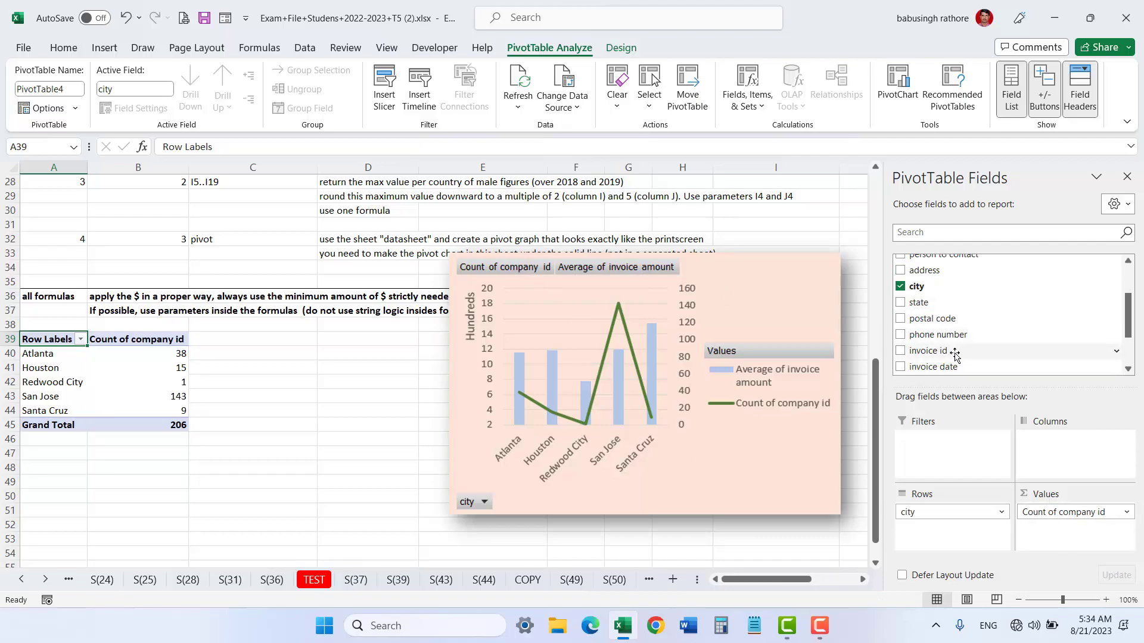
scroll(954, 348, down, 2)
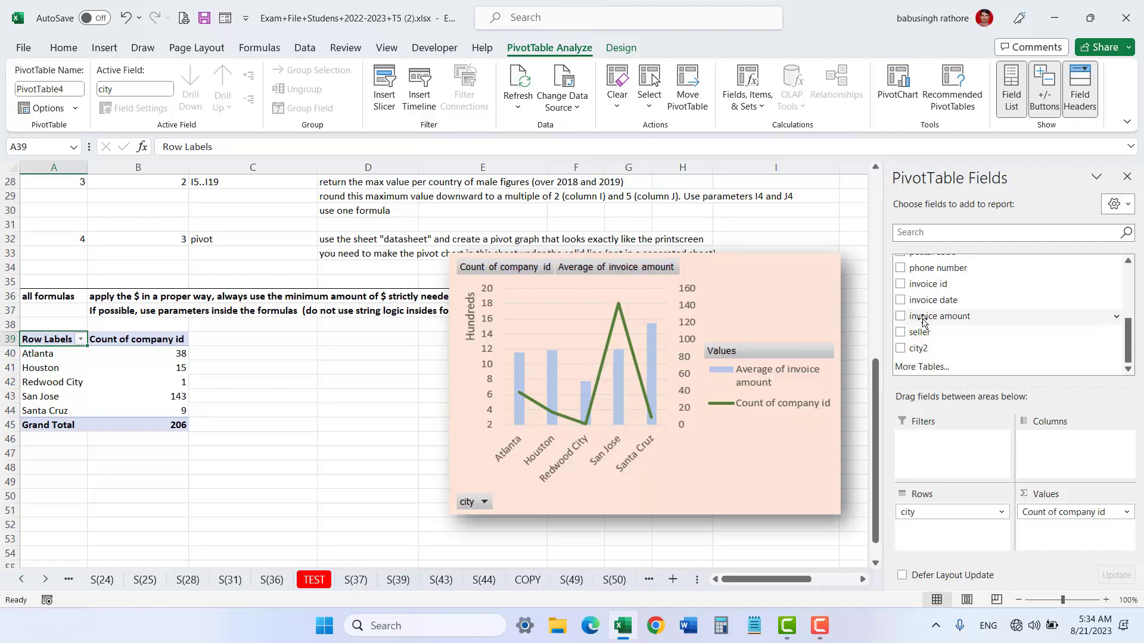
drag(925, 319, 1061, 541)
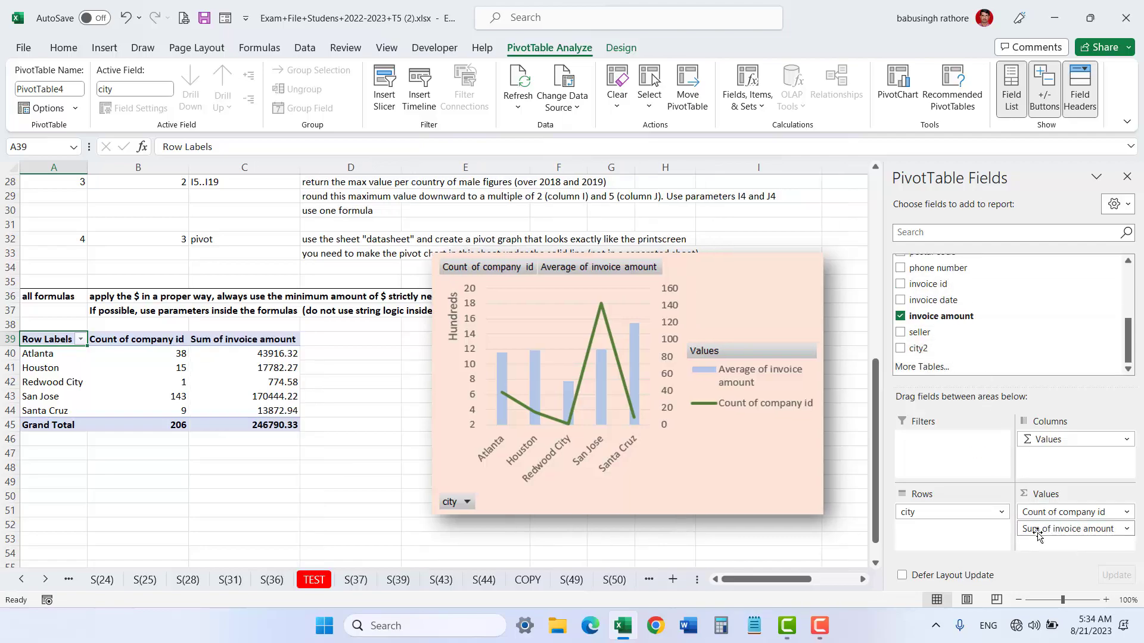
click(1127, 529)
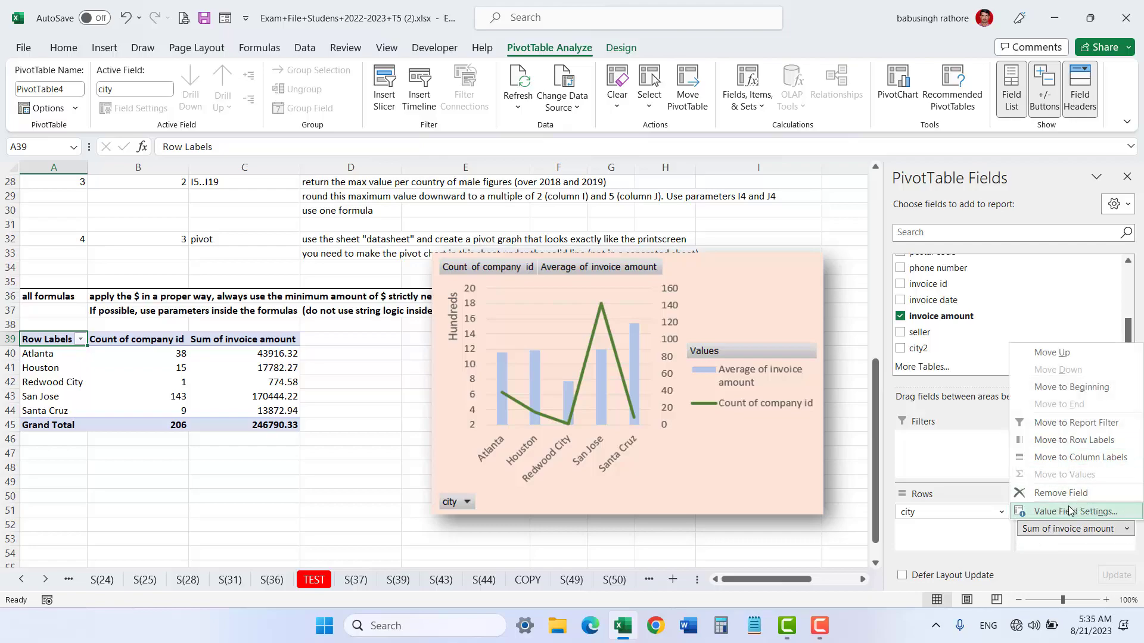
click(1069, 513)
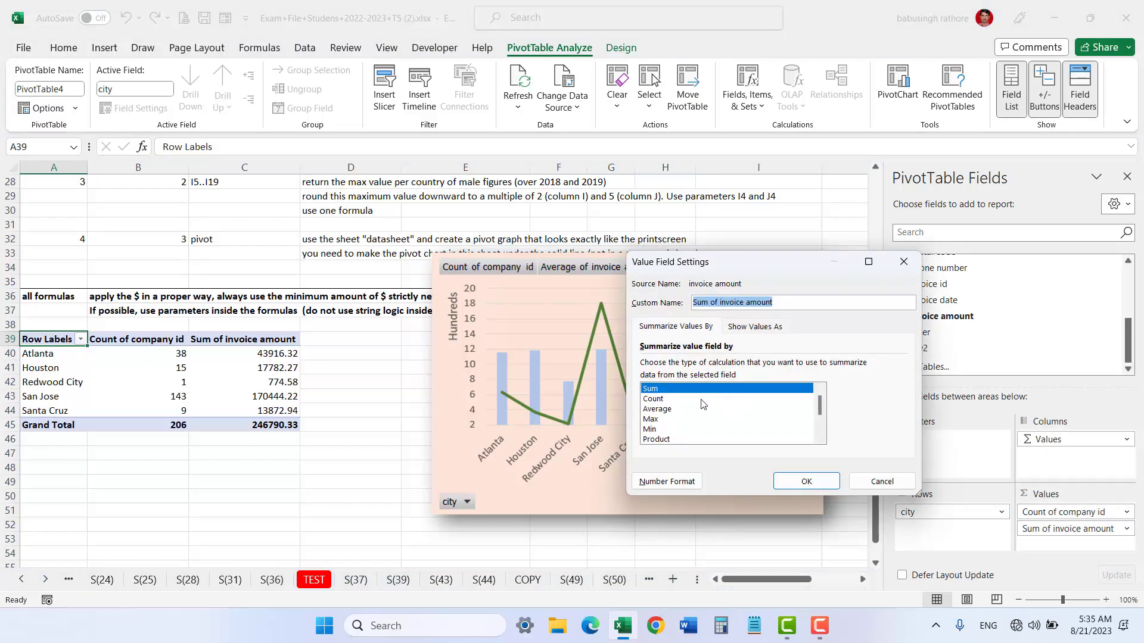
click(657, 410)
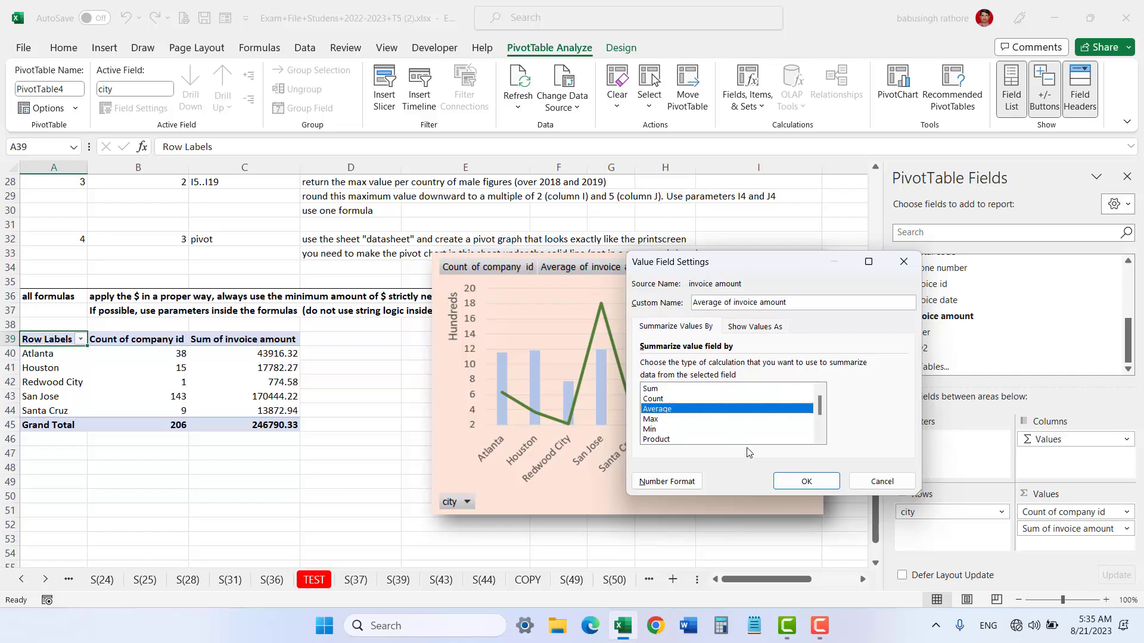
click(807, 481)
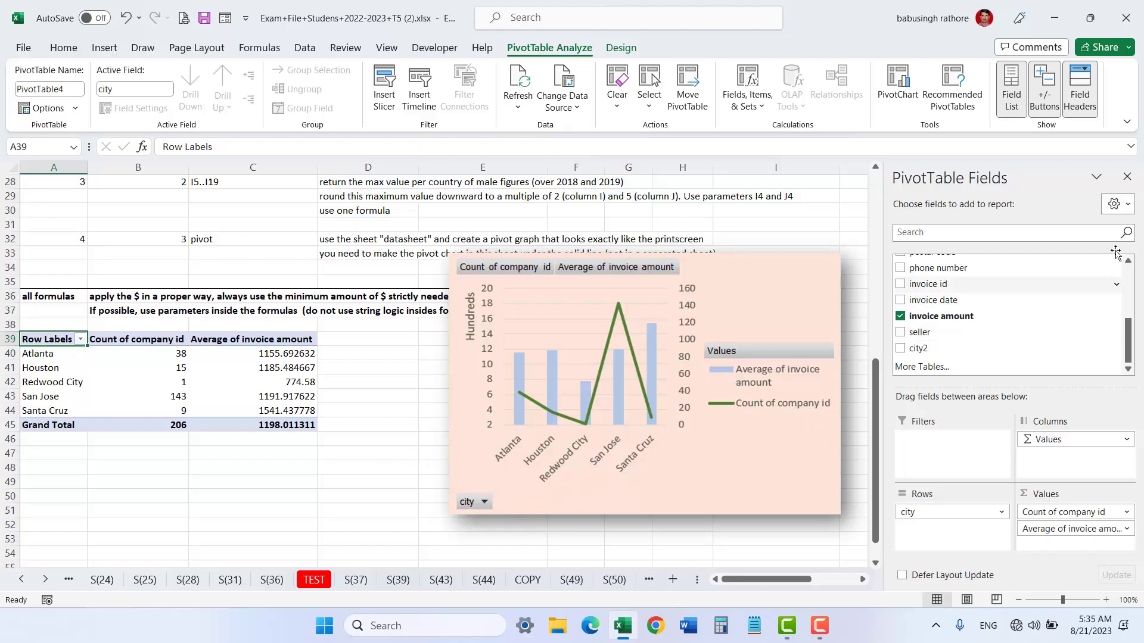
Step: Close the field list and insert a Combo PivotChart with average of invoice amount as clustered columns
click(1127, 178)
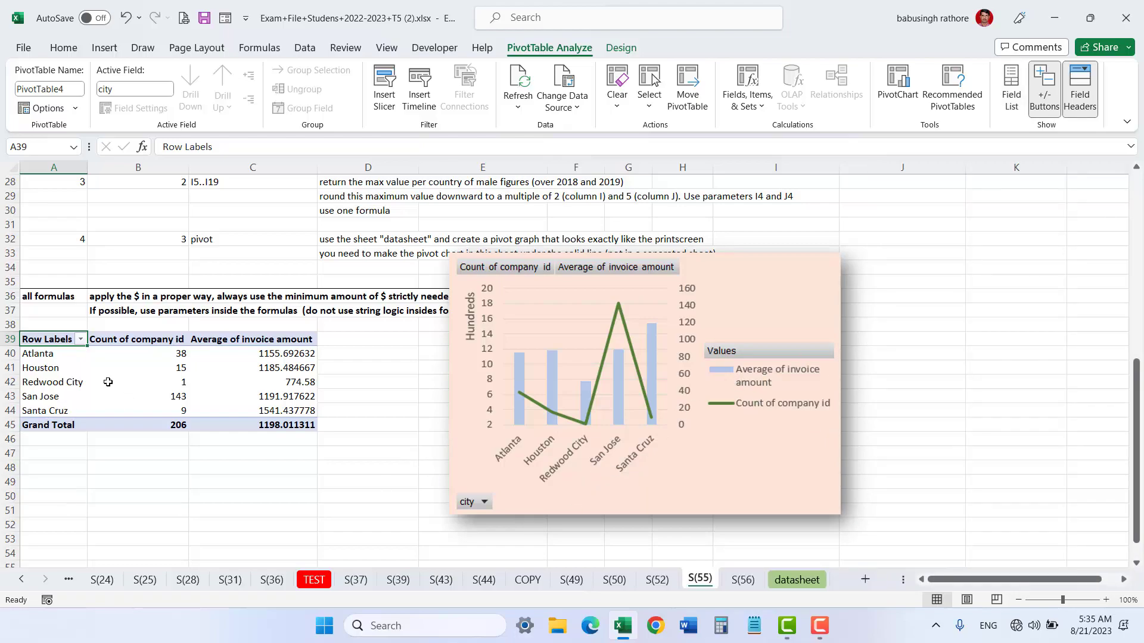
click(108, 382)
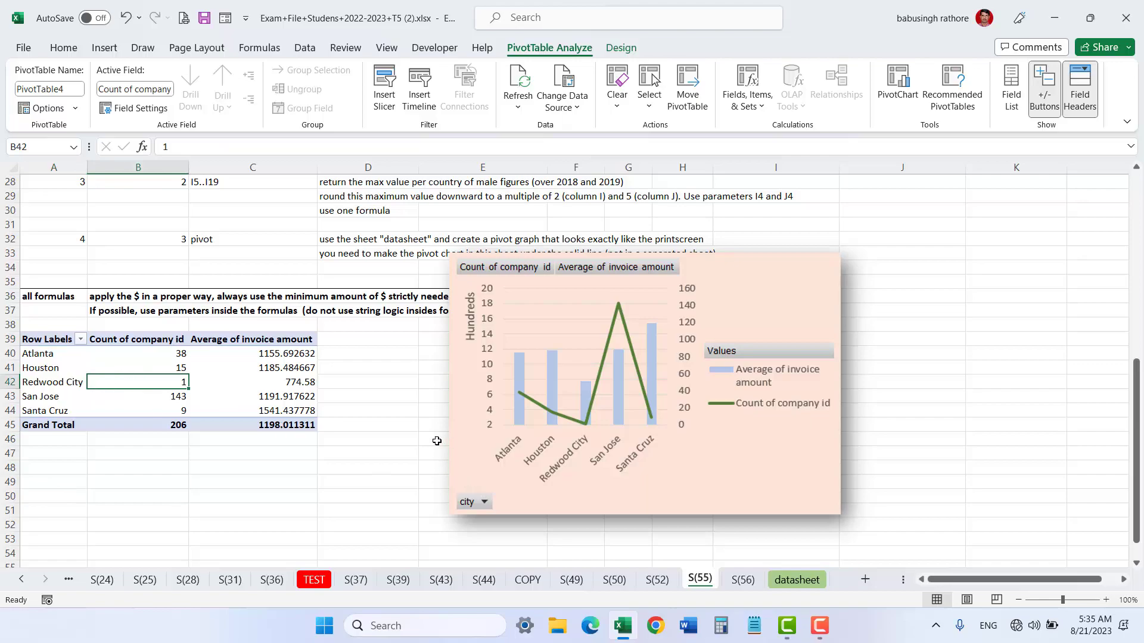
click(133, 365)
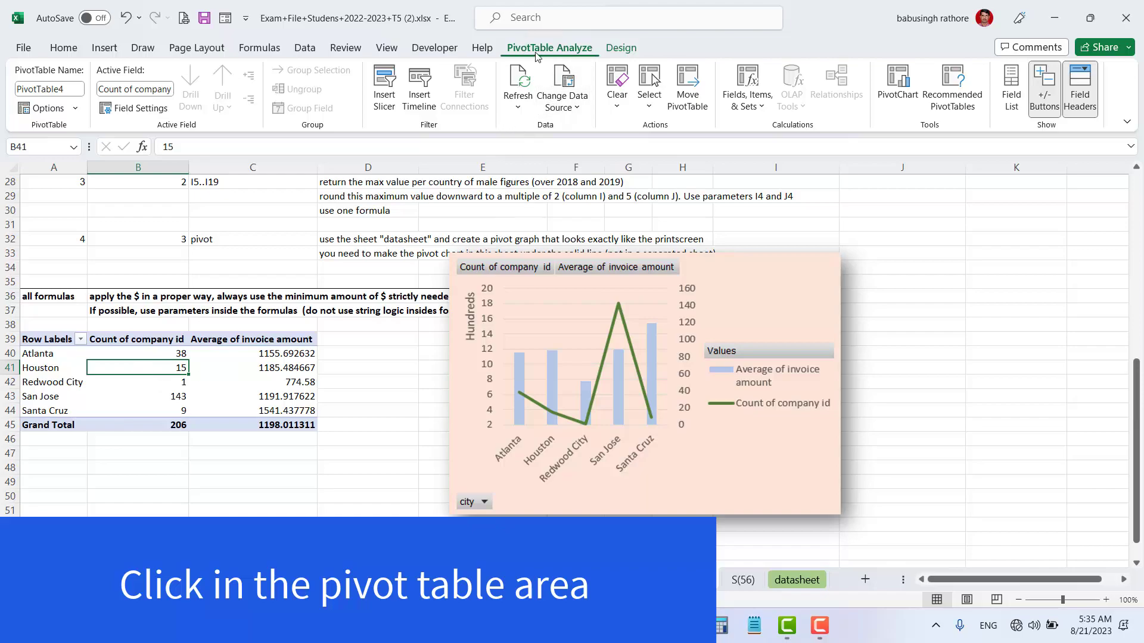
click(902, 82)
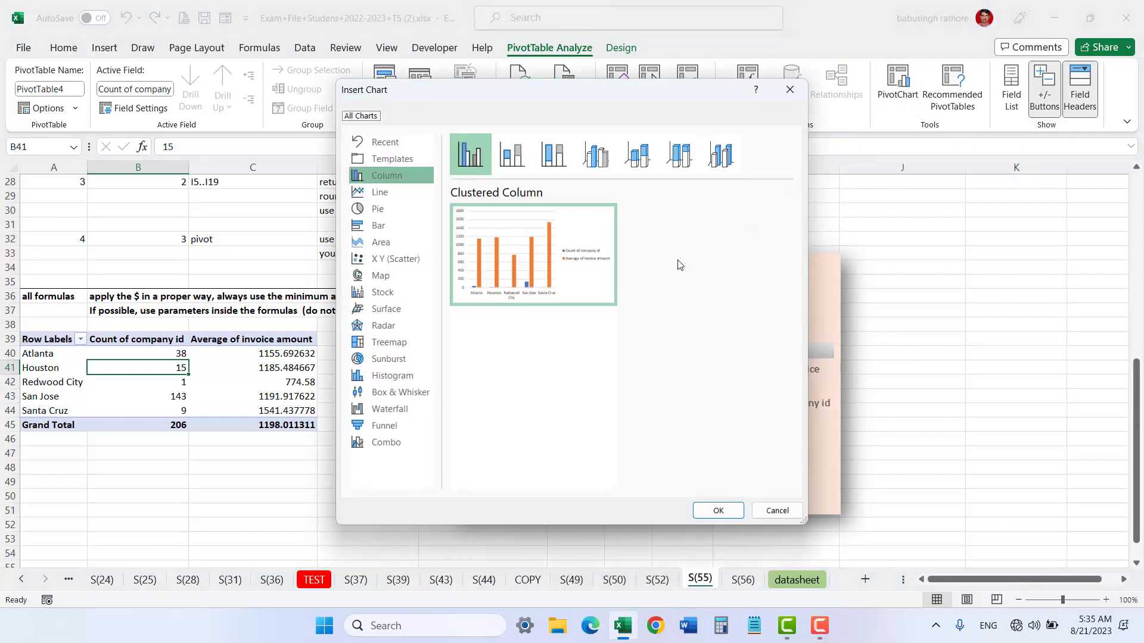
click(375, 443)
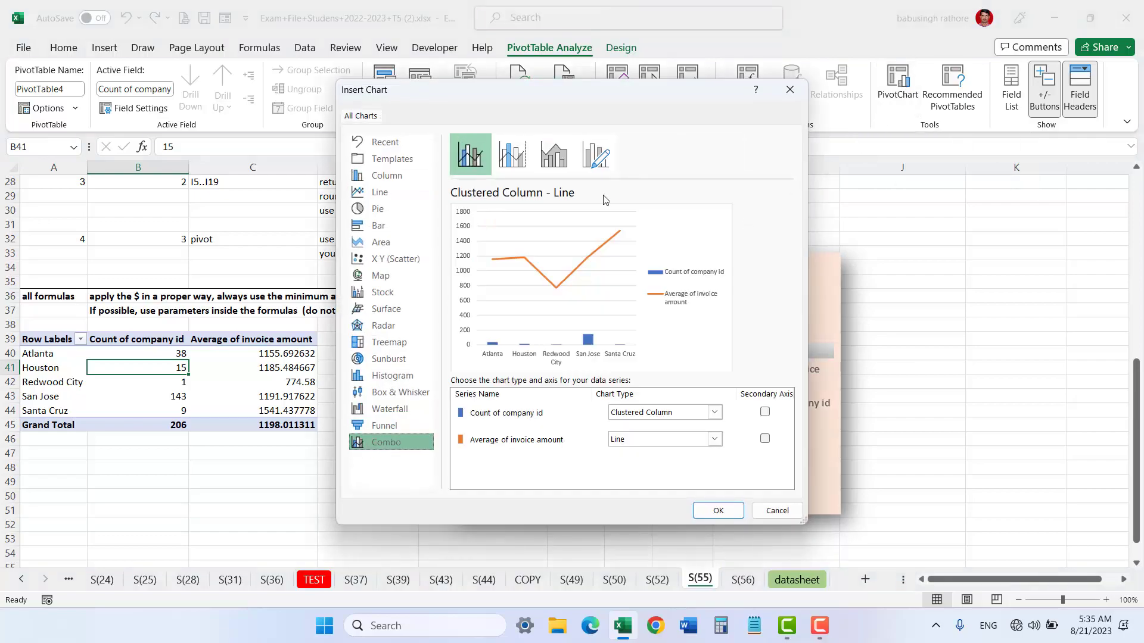
drag(612, 94, 272, 99)
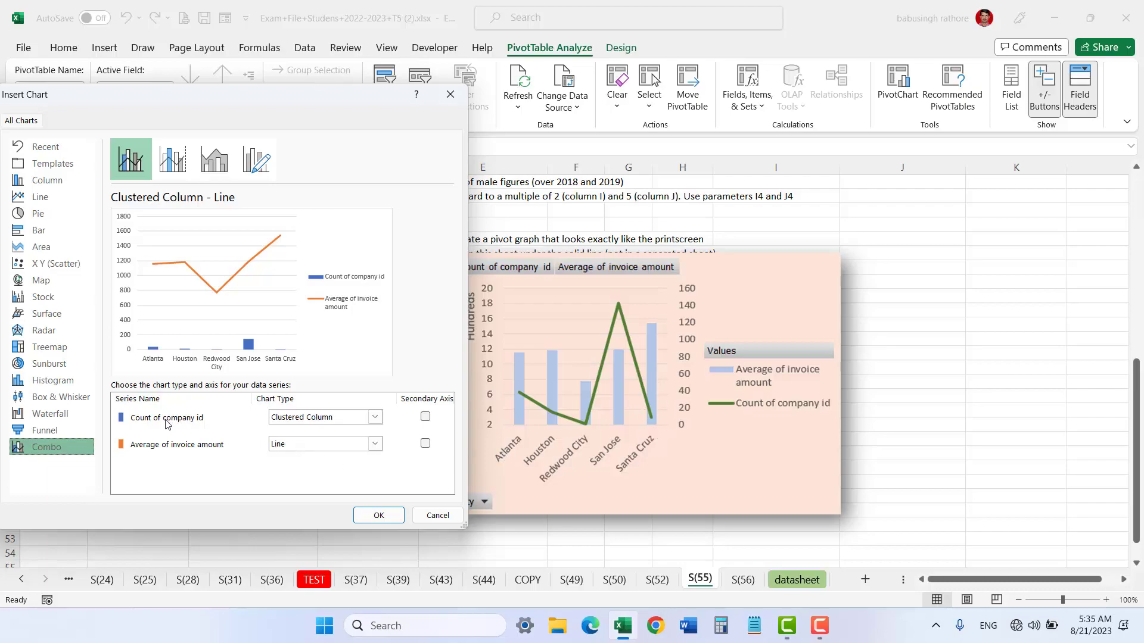
click(375, 443)
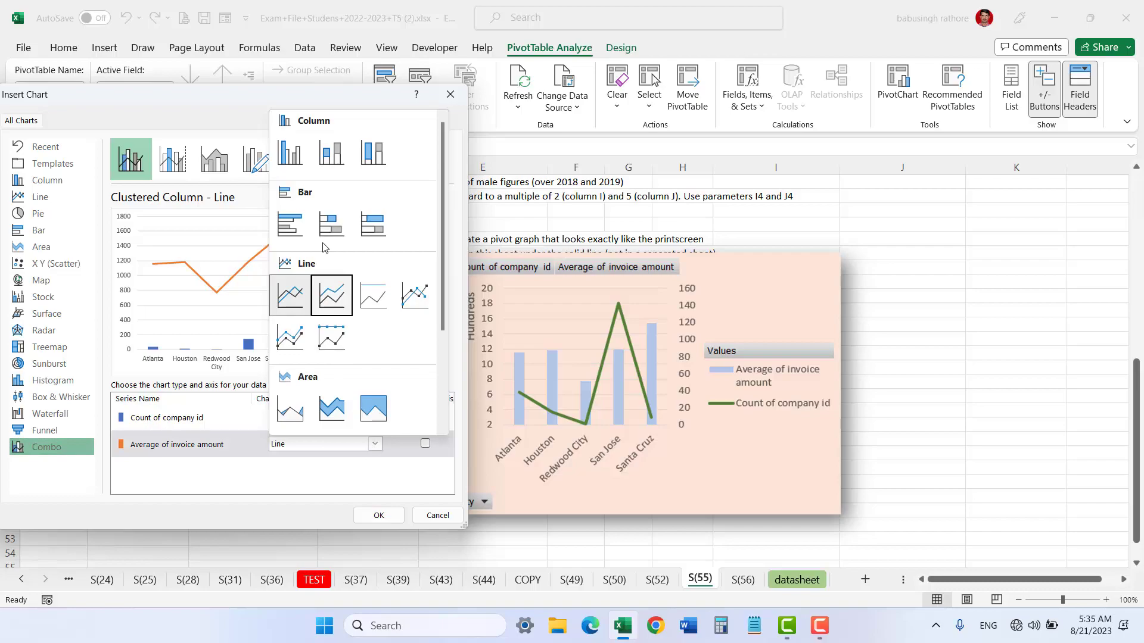
click(293, 158)
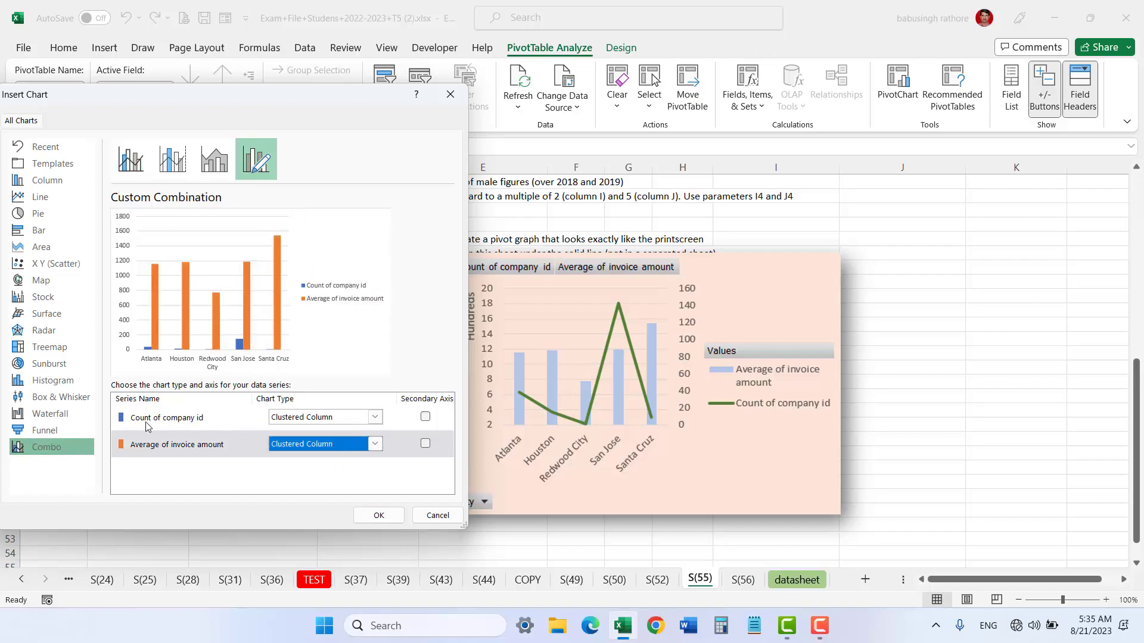
Step: Set count of company id to a line on the secondary axis and confirm the chart
click(374, 420)
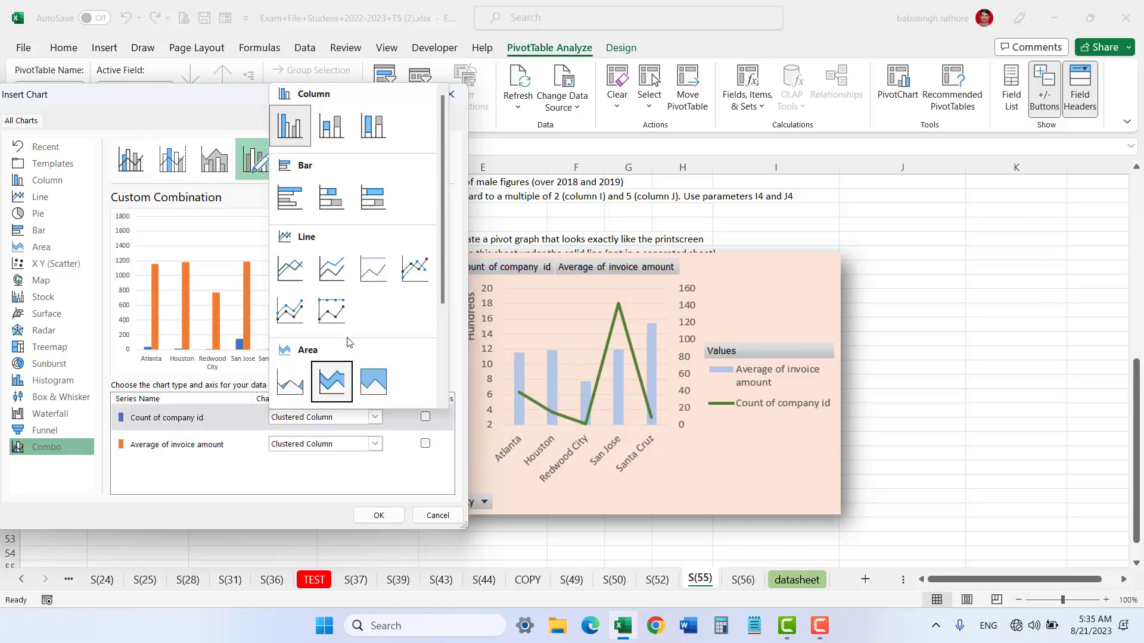
click(286, 271)
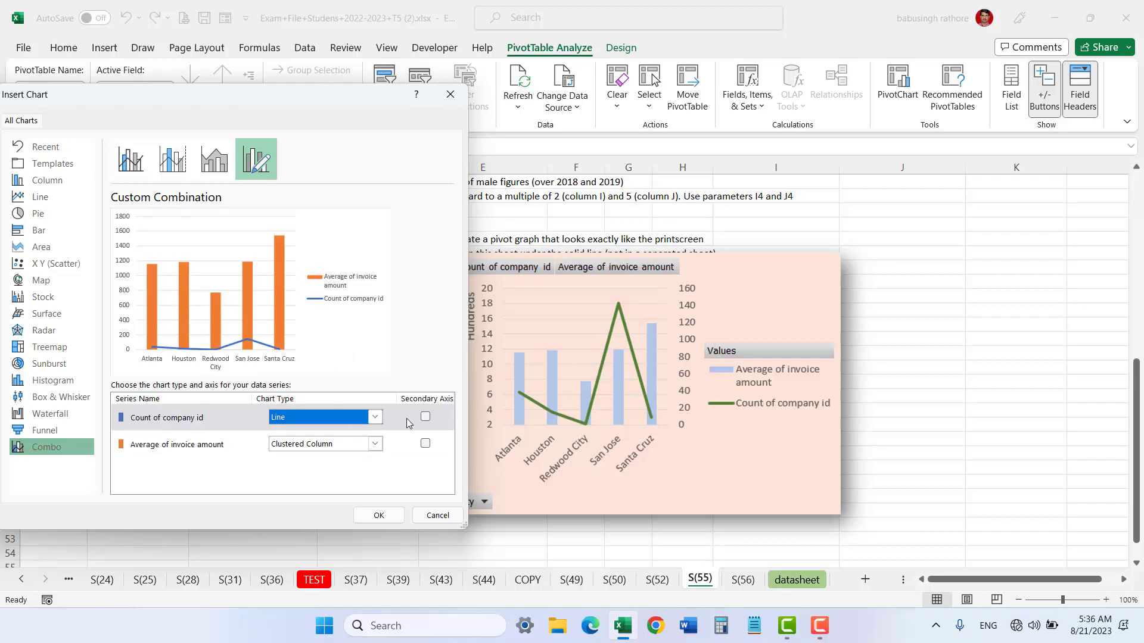
click(425, 417)
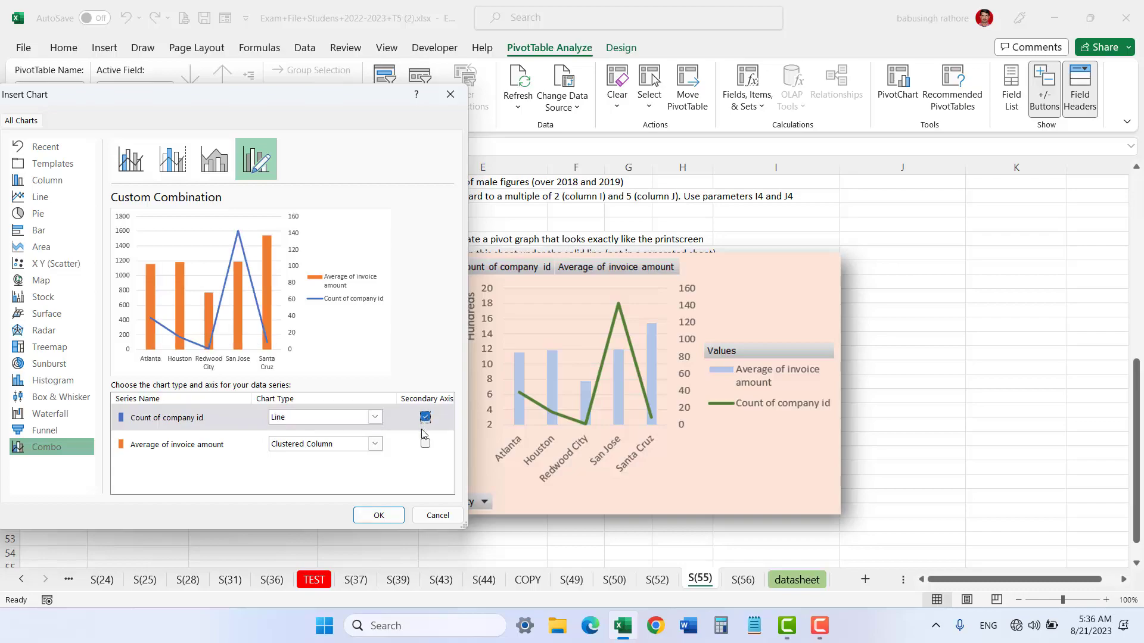
click(385, 519)
Step: Move the new chart beside the reference chart and resize it to about 3.74 by 5.39 inches
drag(641, 278, 317, 260)
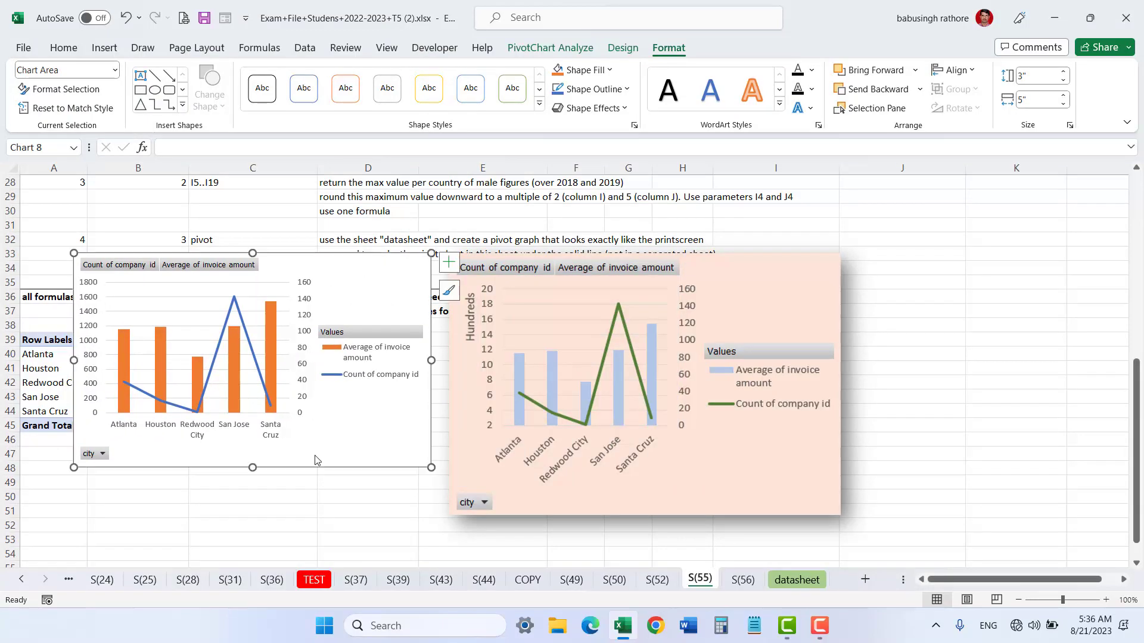
drag(252, 468, 251, 519)
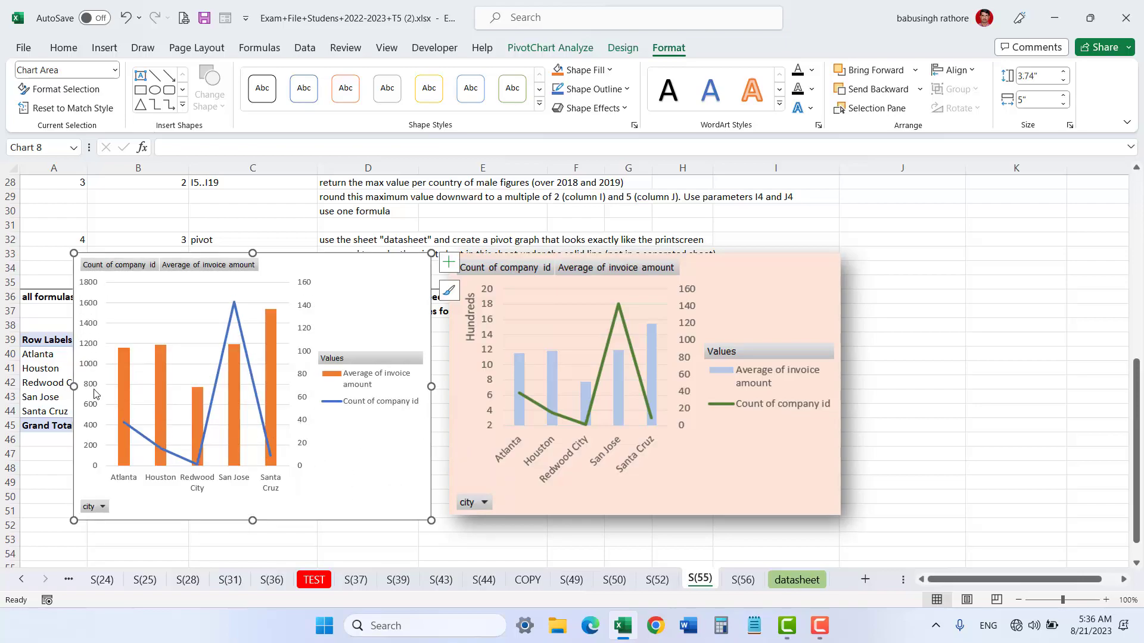
drag(74, 386, 46, 386)
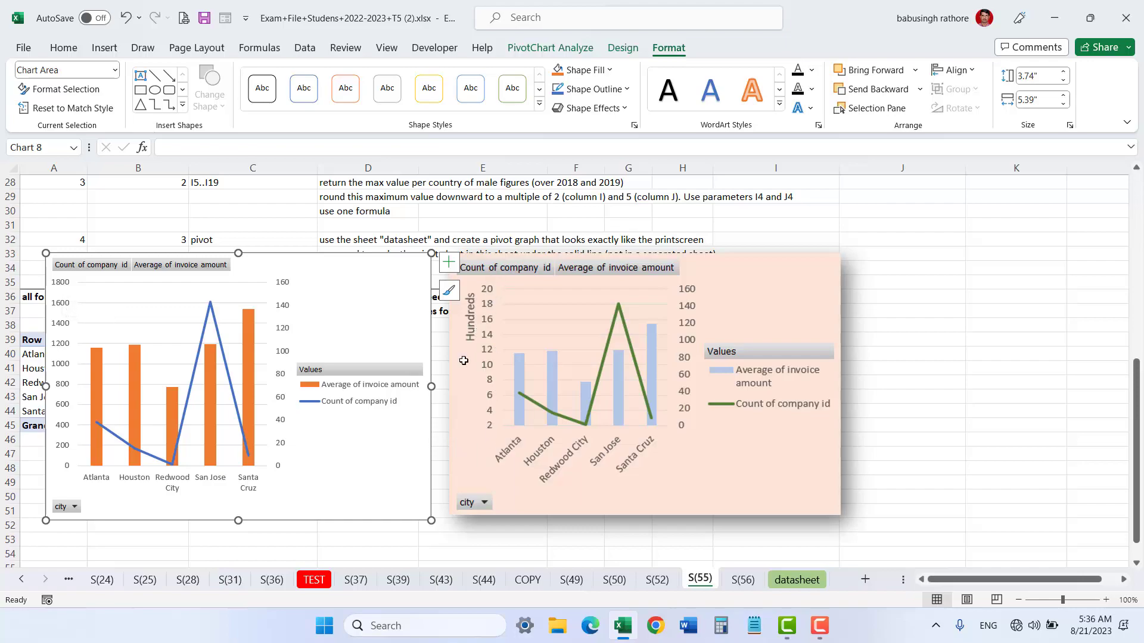
Step: Set the chart's primary vertical axis bounds to a minimum of 200 and a maximum of 2000
click(67, 389)
double_click(67, 390)
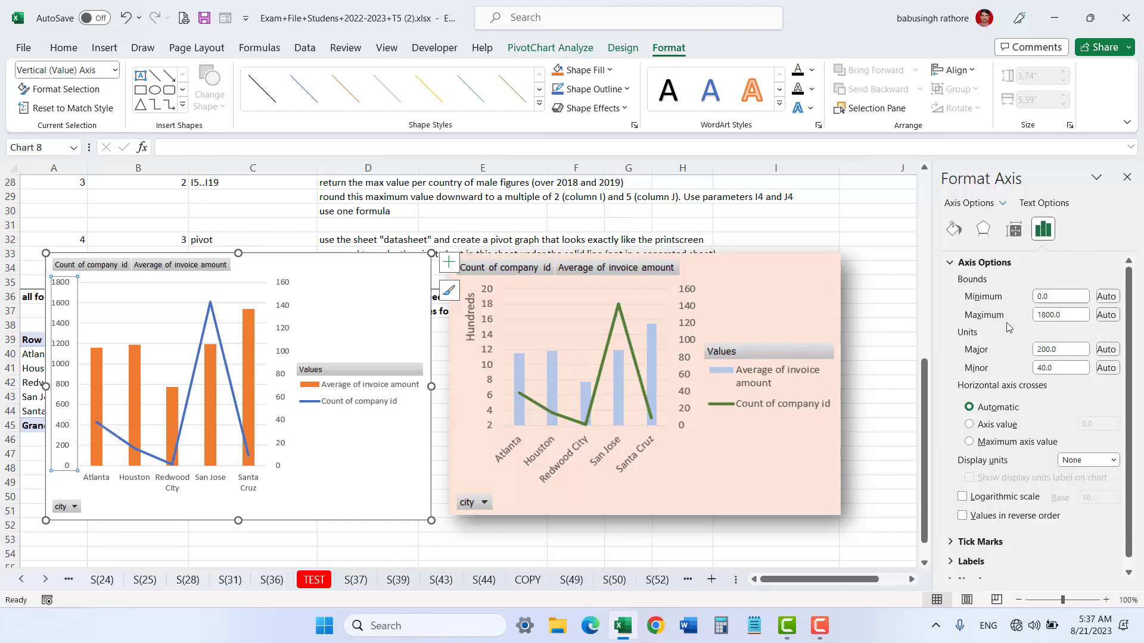
click(1063, 316)
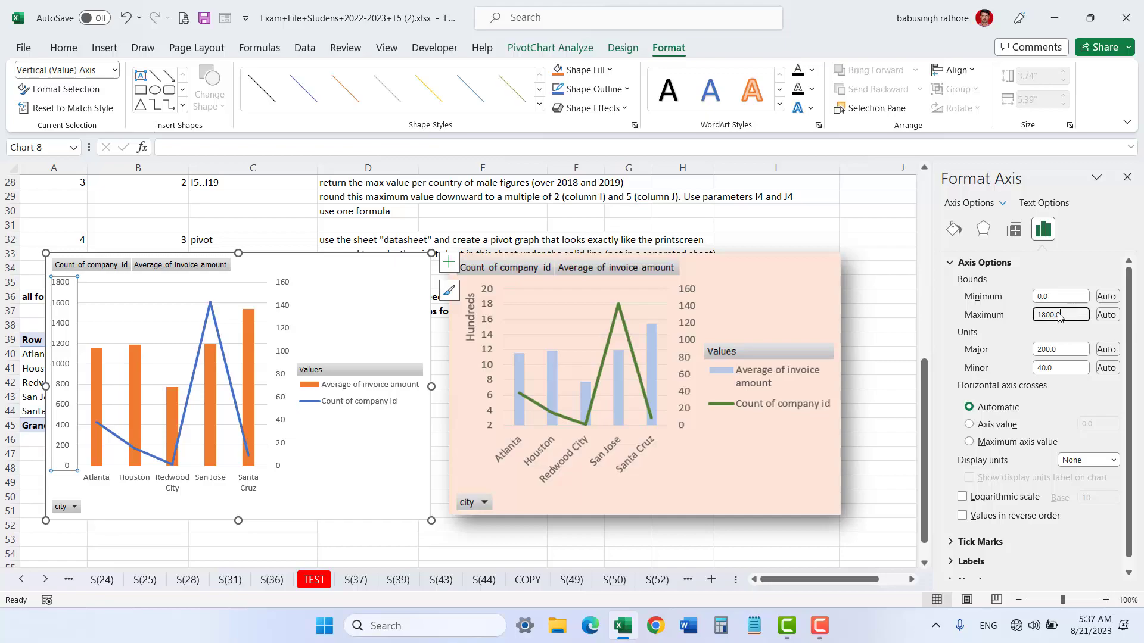
text(2000)
click(1072, 296)
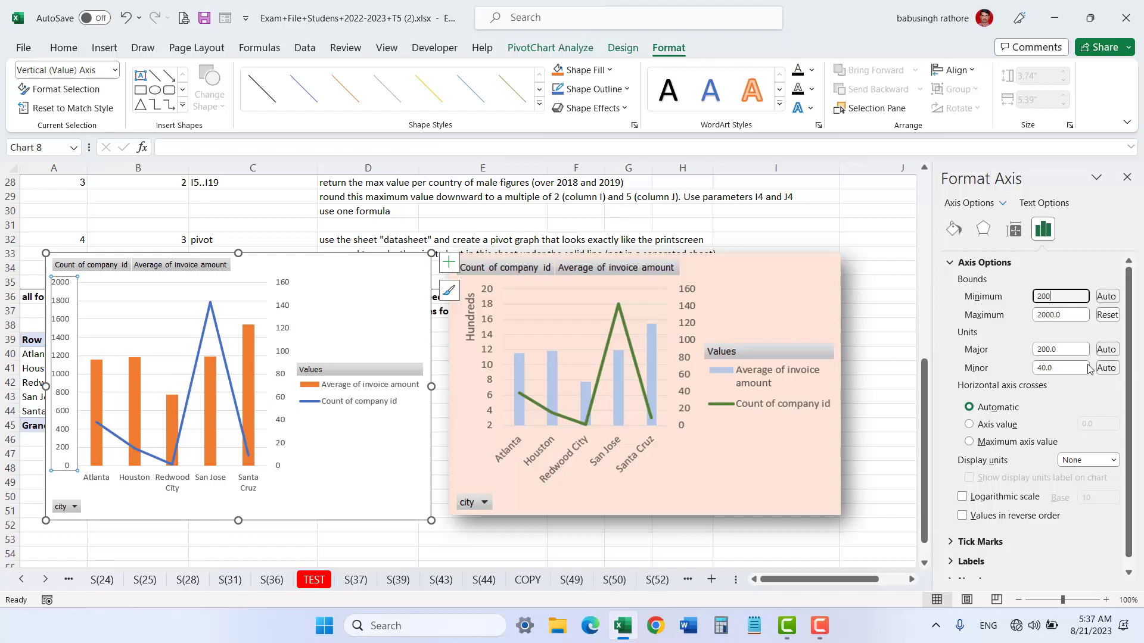
click(1109, 352)
click(1107, 369)
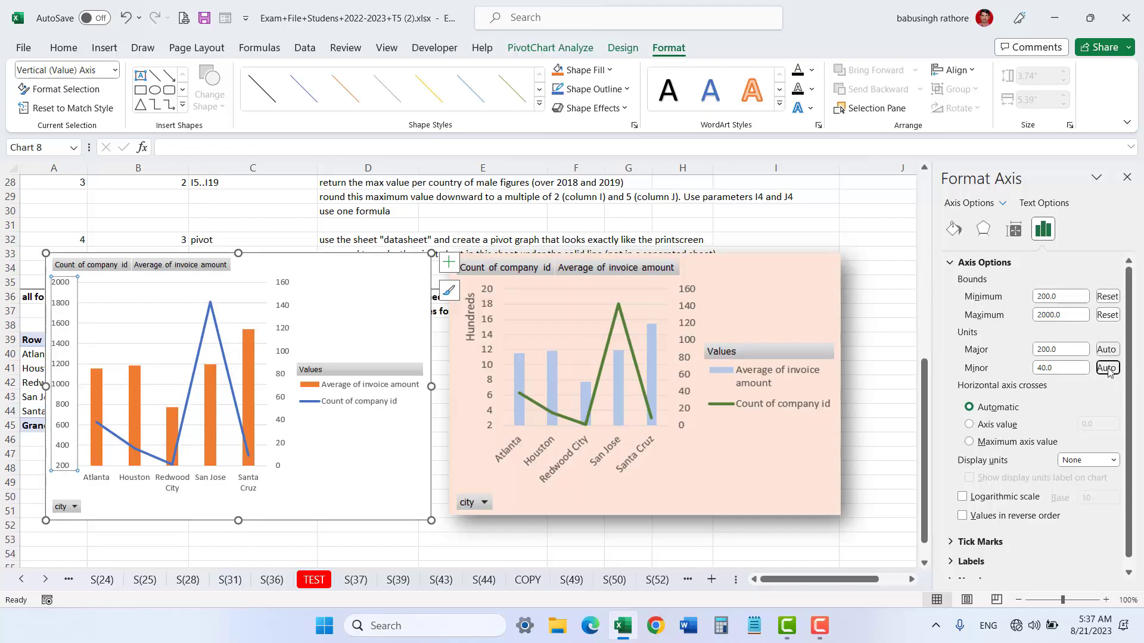
Step: Set the primary vertical axis display units to Hundreds with the units label shown
click(1115, 464)
click(1081, 334)
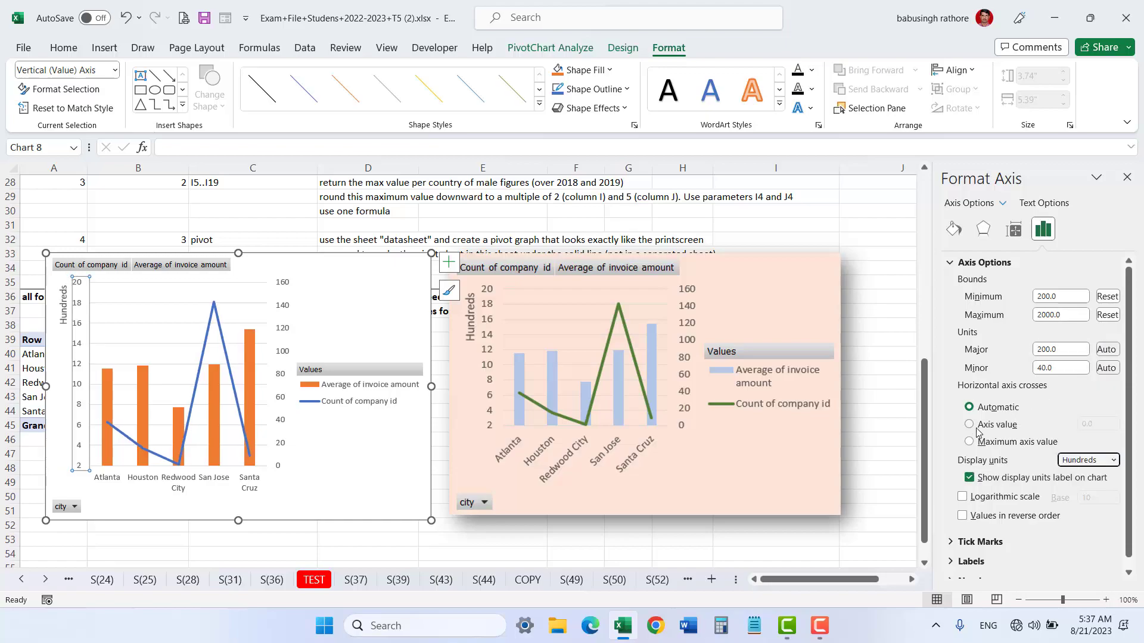
Step: Give the chart area a light orange solid fill
click(350, 481)
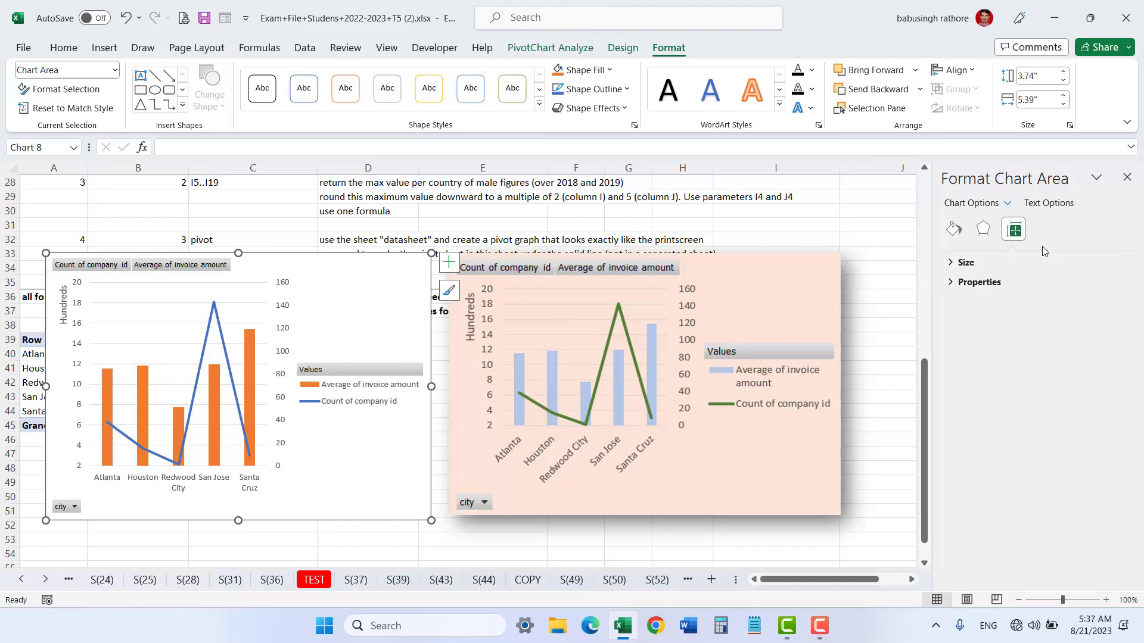
click(954, 231)
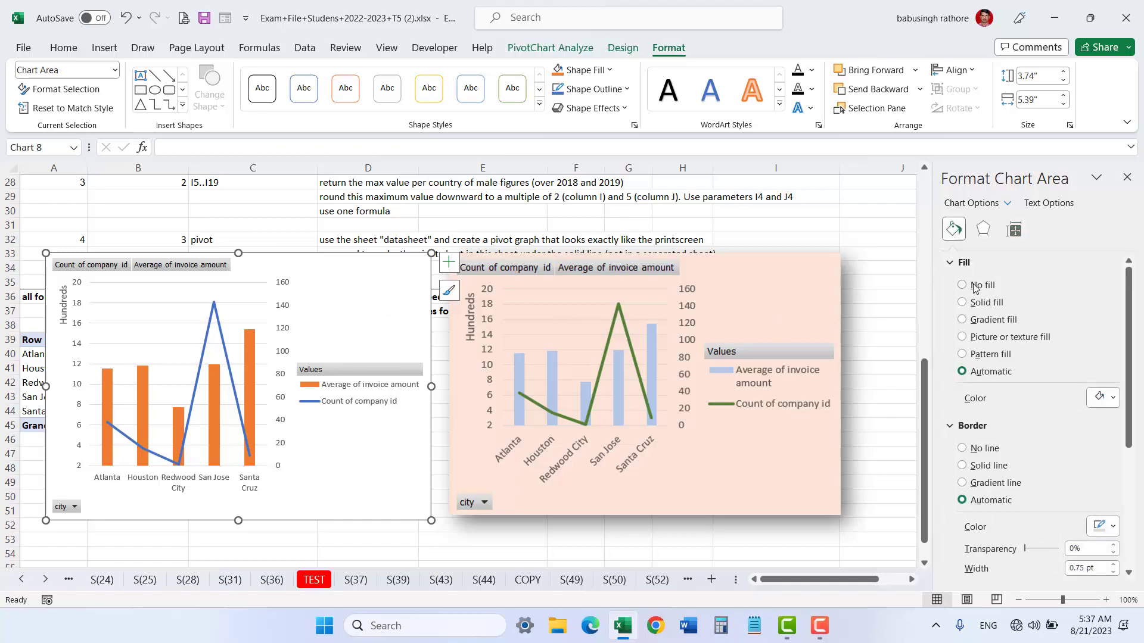
click(963, 303)
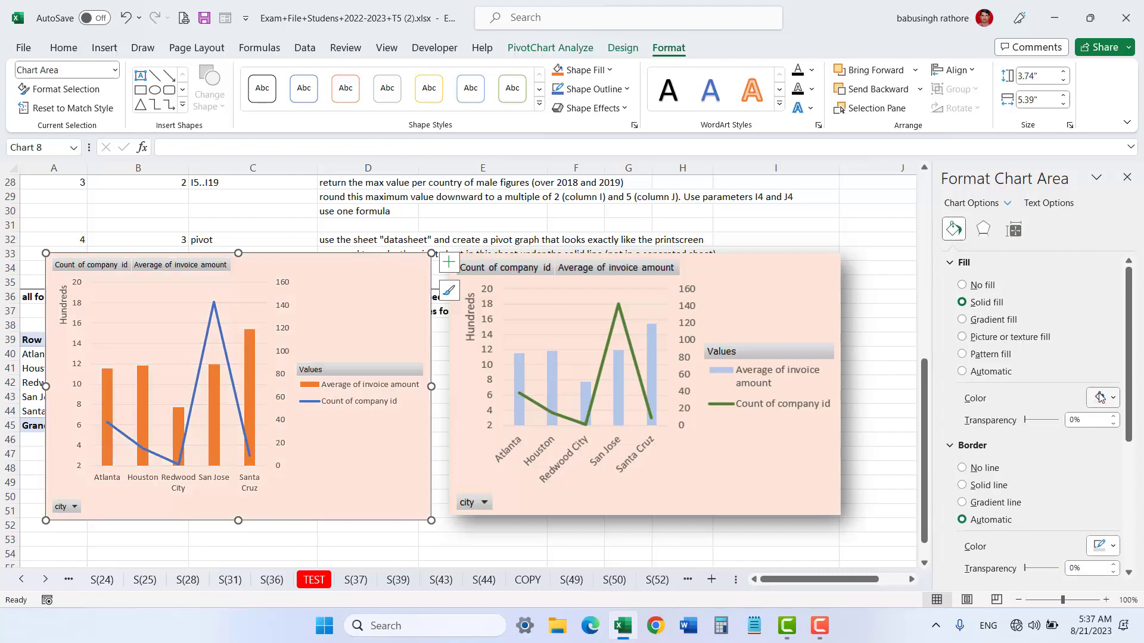
click(1111, 404)
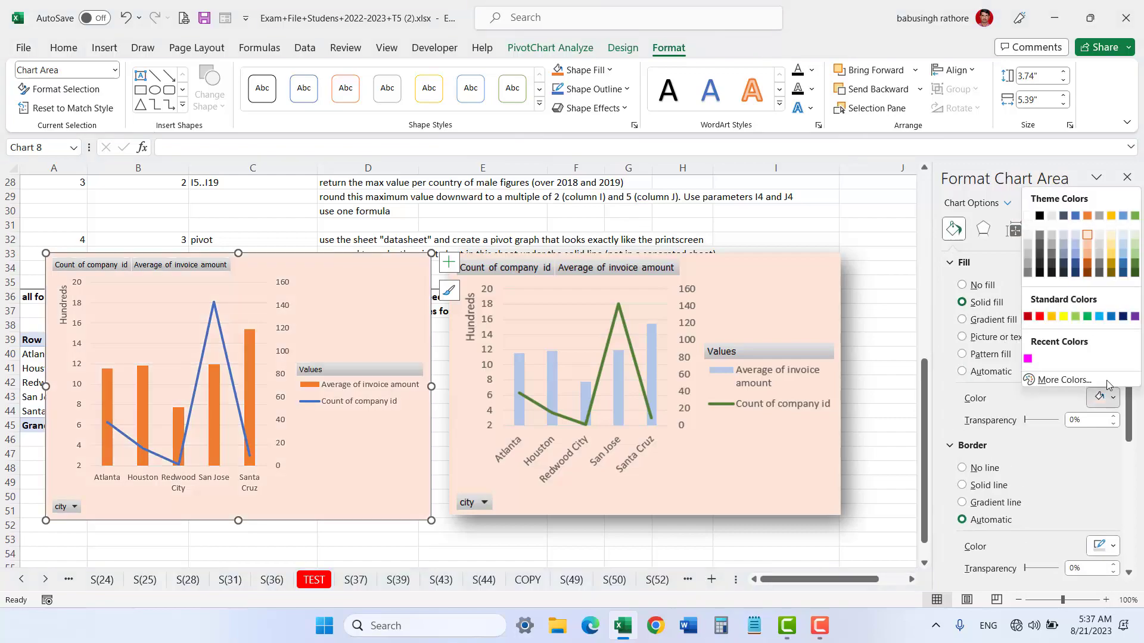
click(1089, 236)
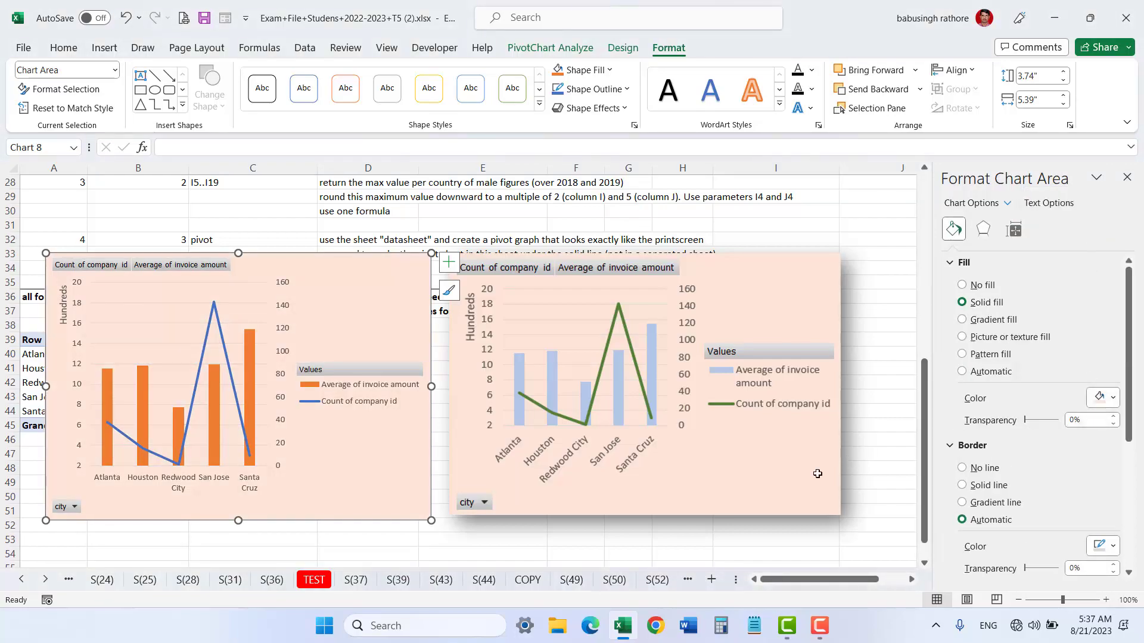
click(666, 538)
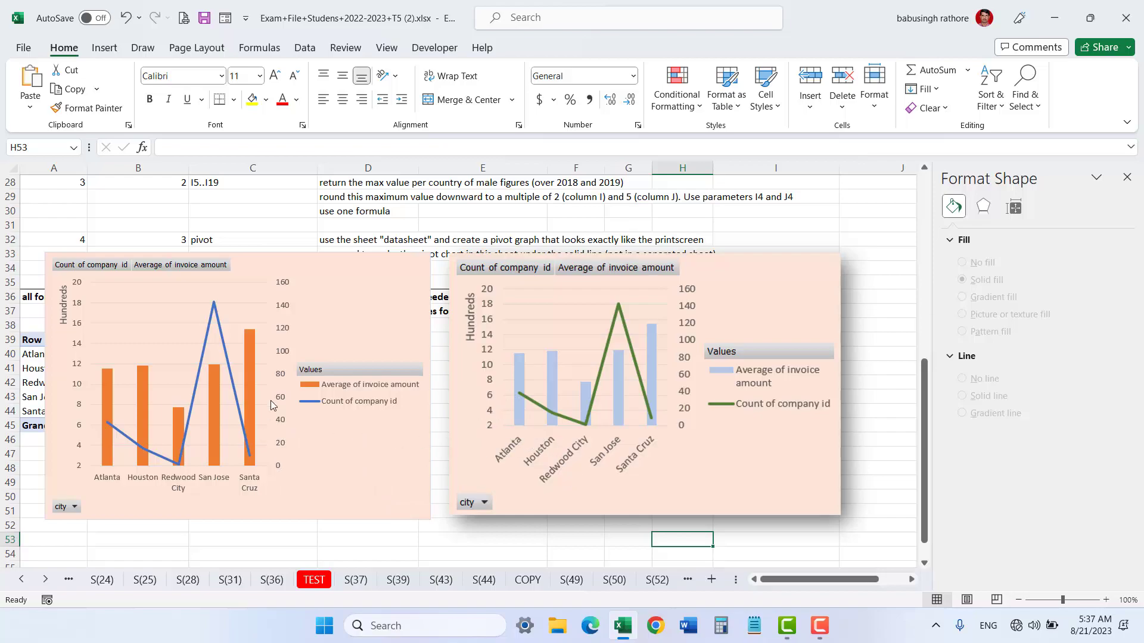
Step: Try several solid fill colours for the average of invoice amount columns
click(253, 388)
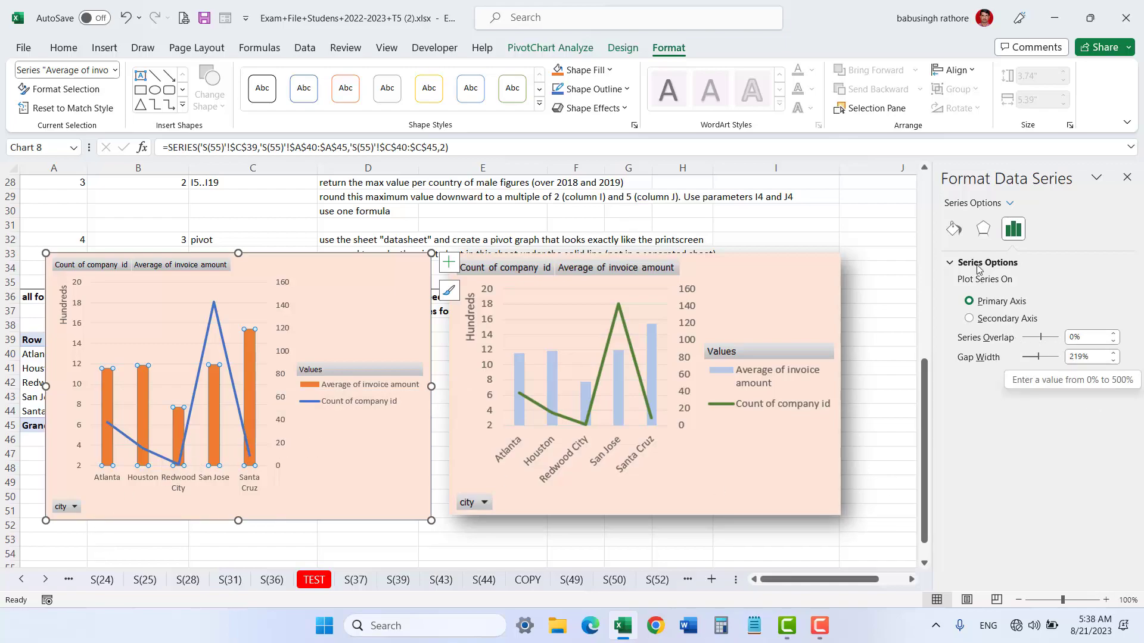
click(955, 232)
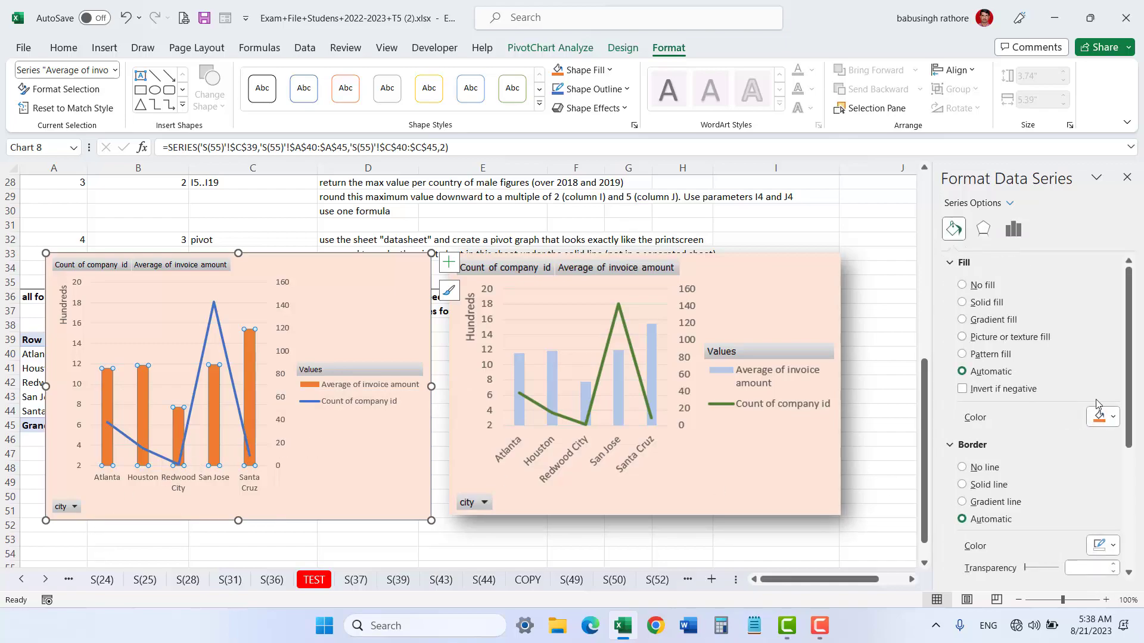
click(1112, 420)
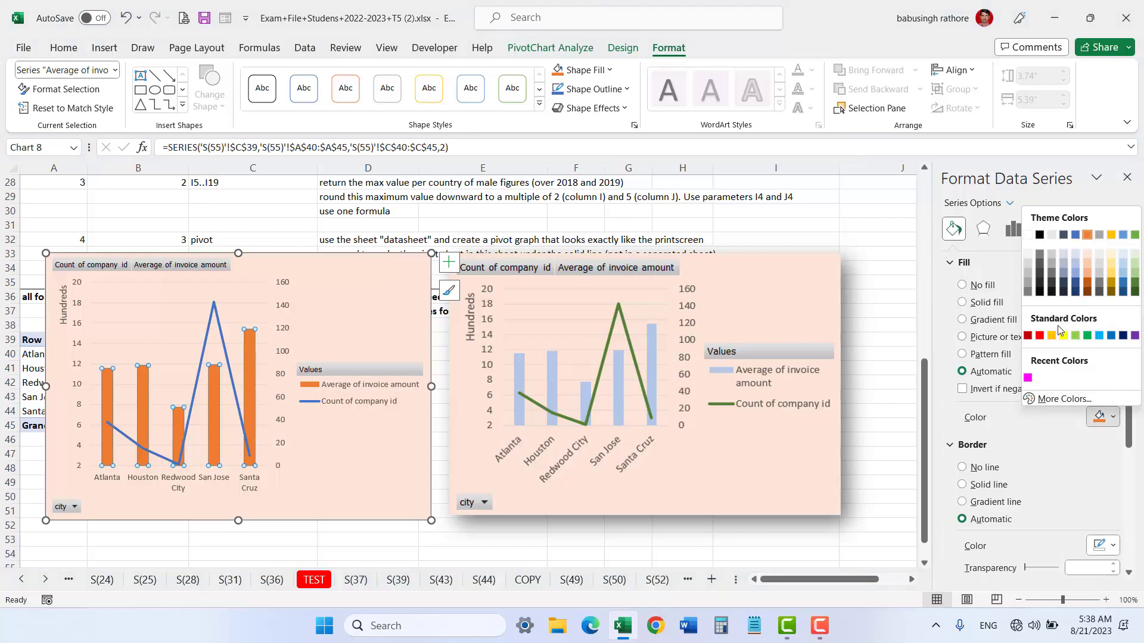
click(1075, 254)
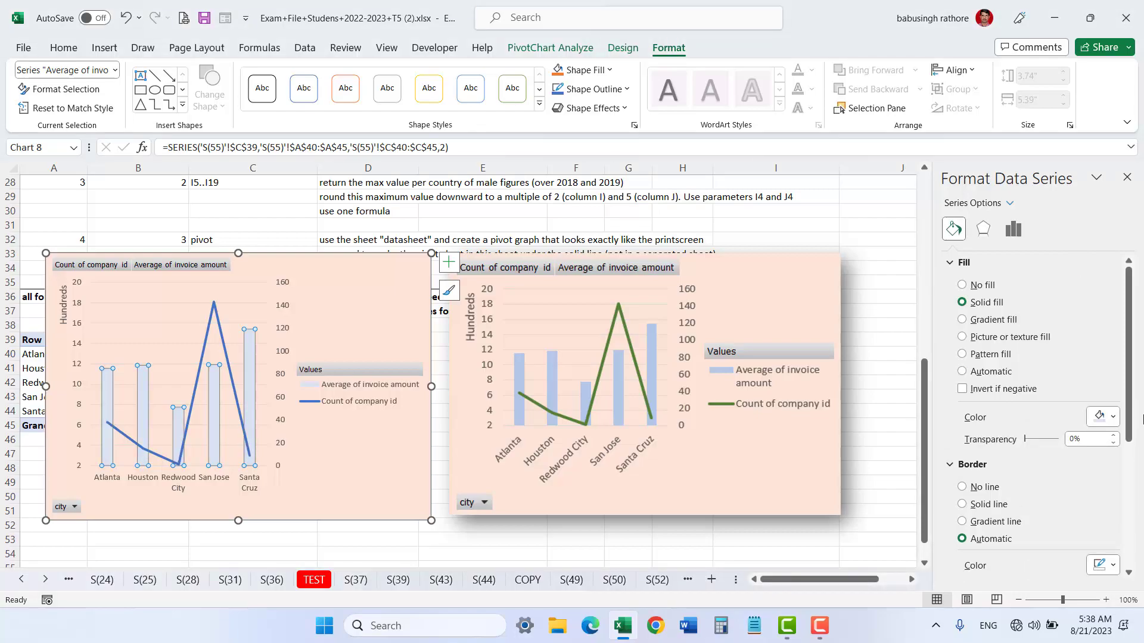
click(1112, 417)
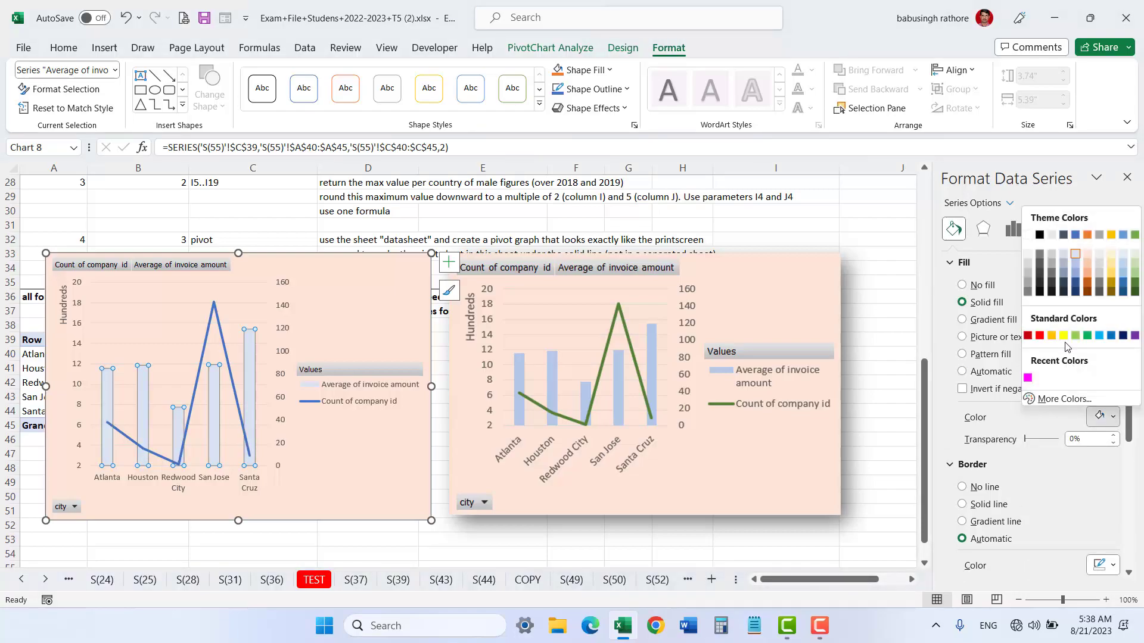
click(1065, 254)
click(1112, 417)
click(1124, 264)
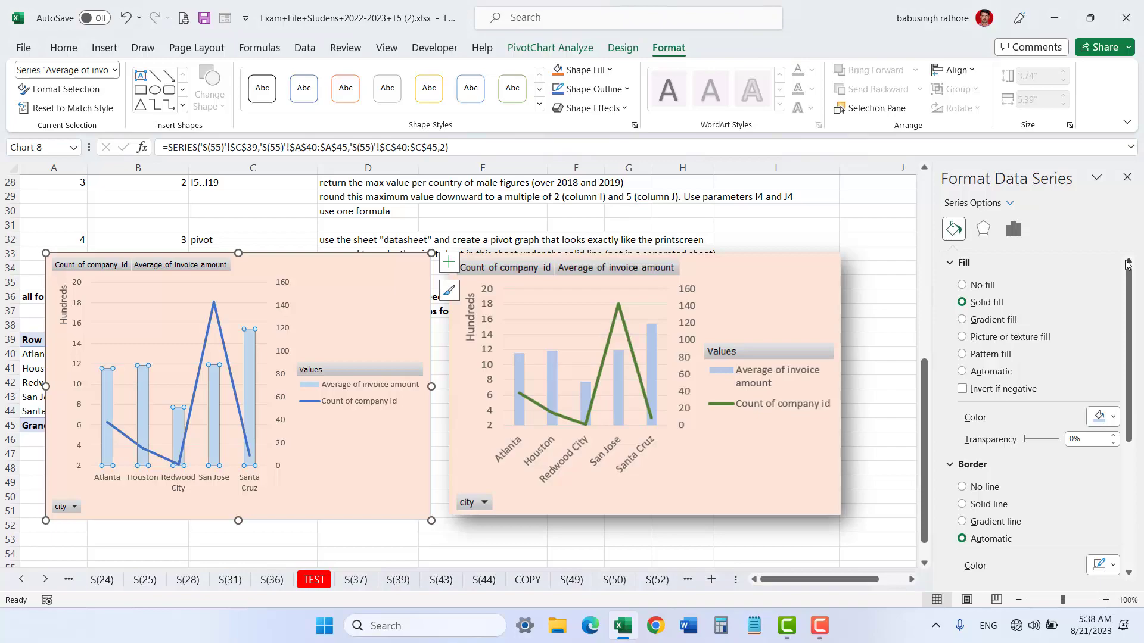
click(1112, 417)
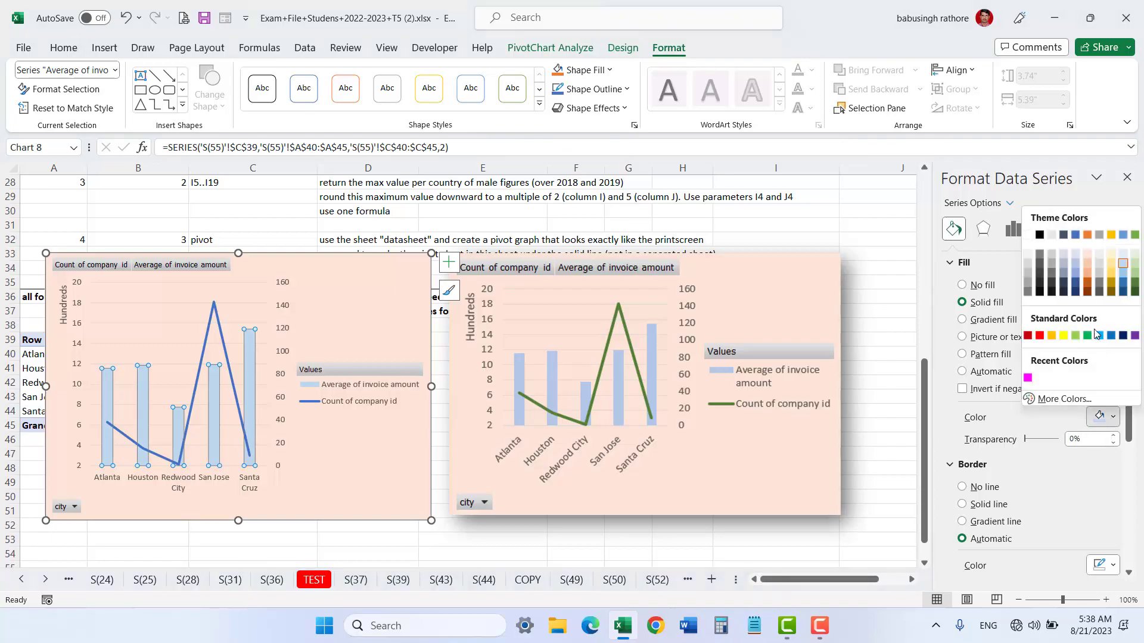
click(1066, 266)
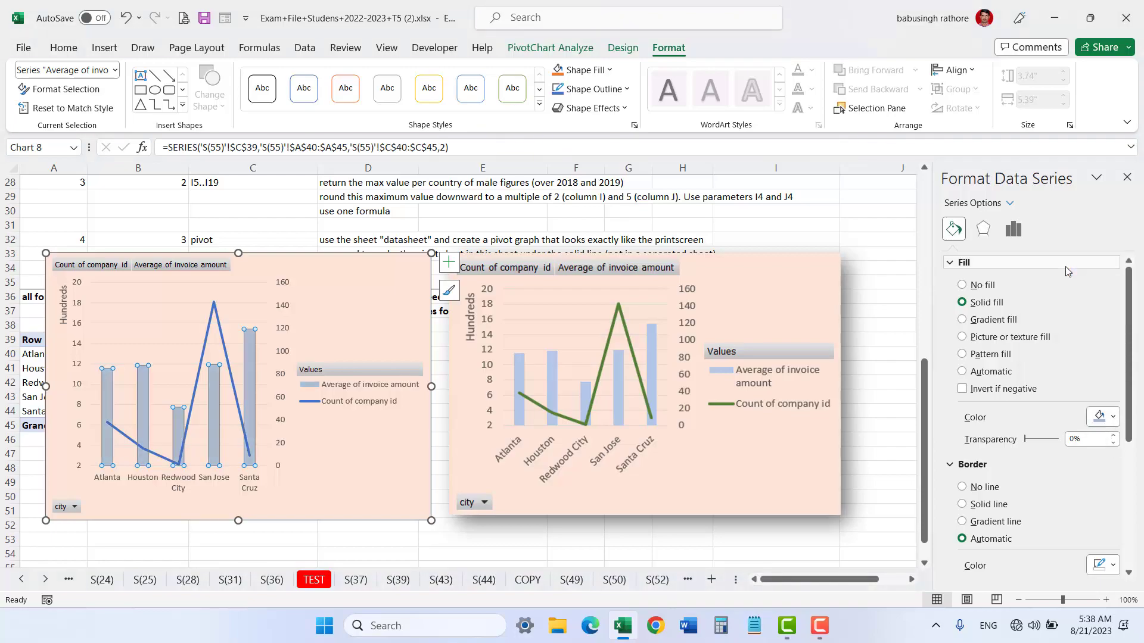
click(488, 554)
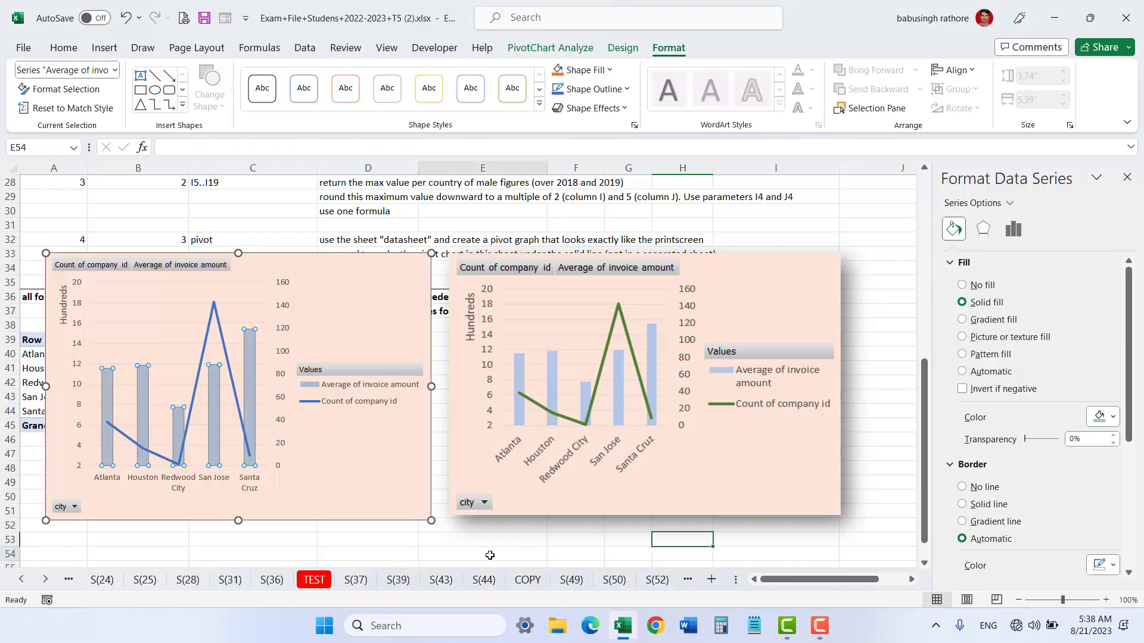
Step: Fill the average of invoice amount columns with light blue
click(252, 401)
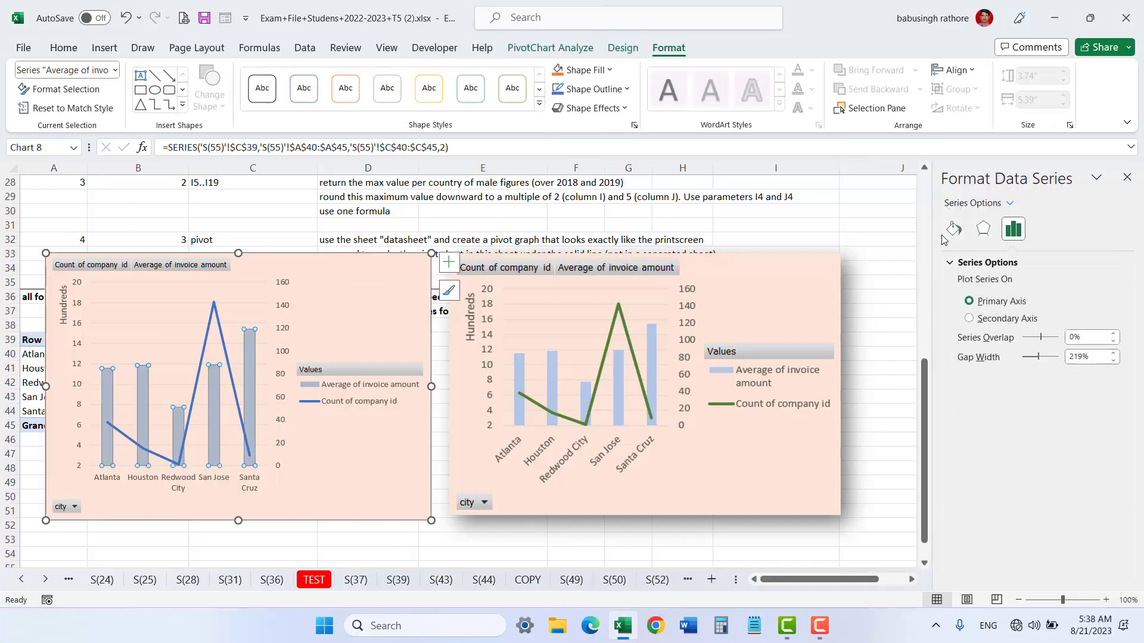
click(953, 230)
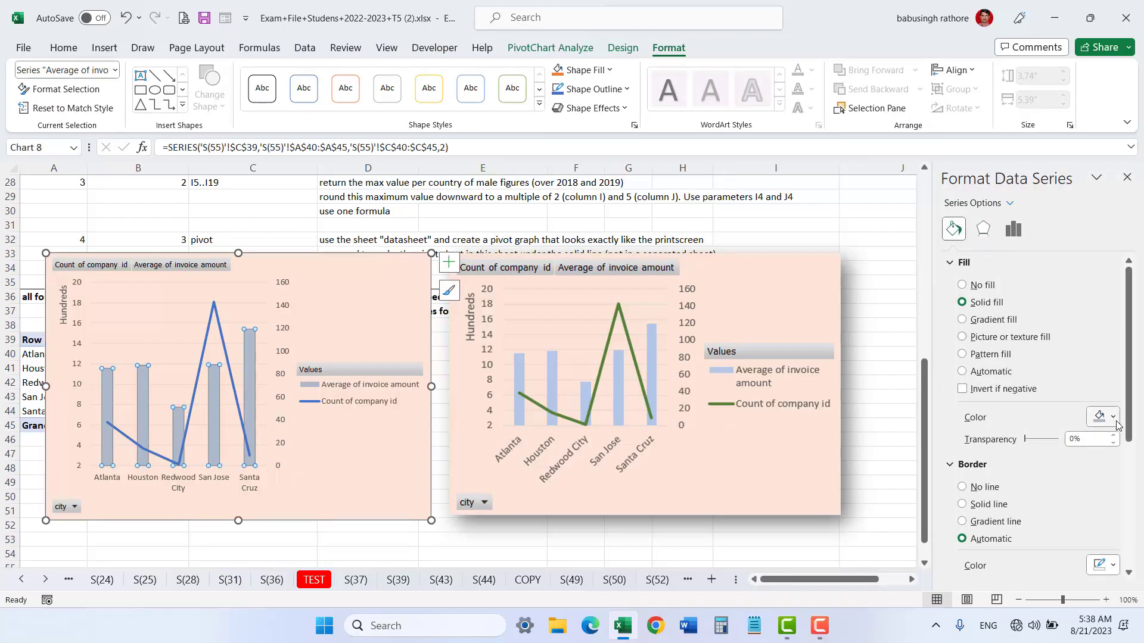
click(1113, 419)
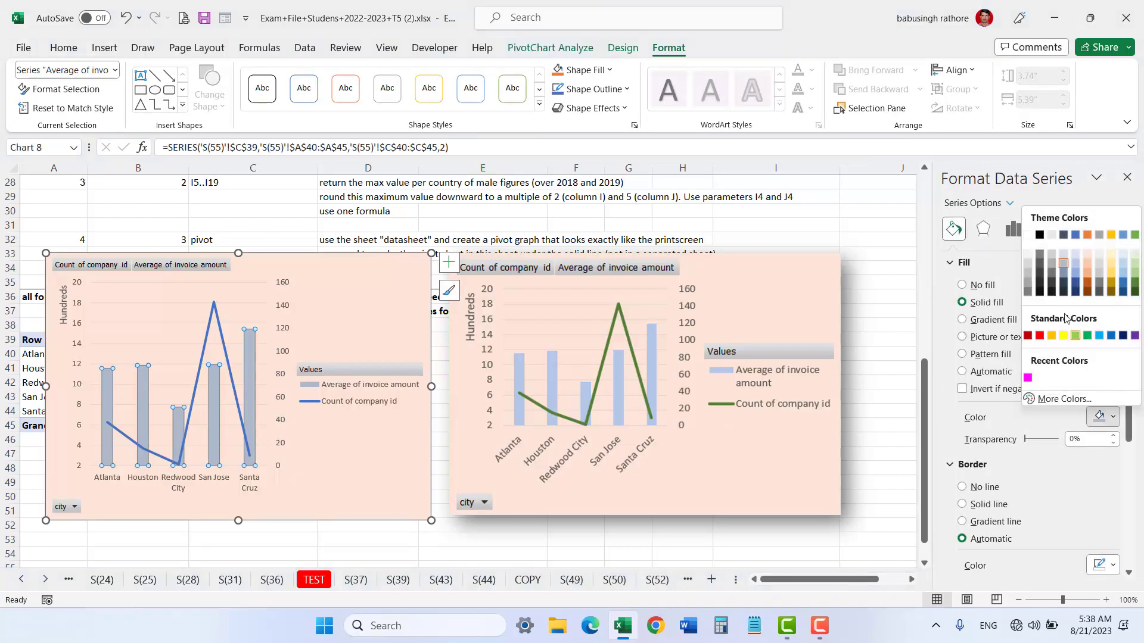
click(1078, 263)
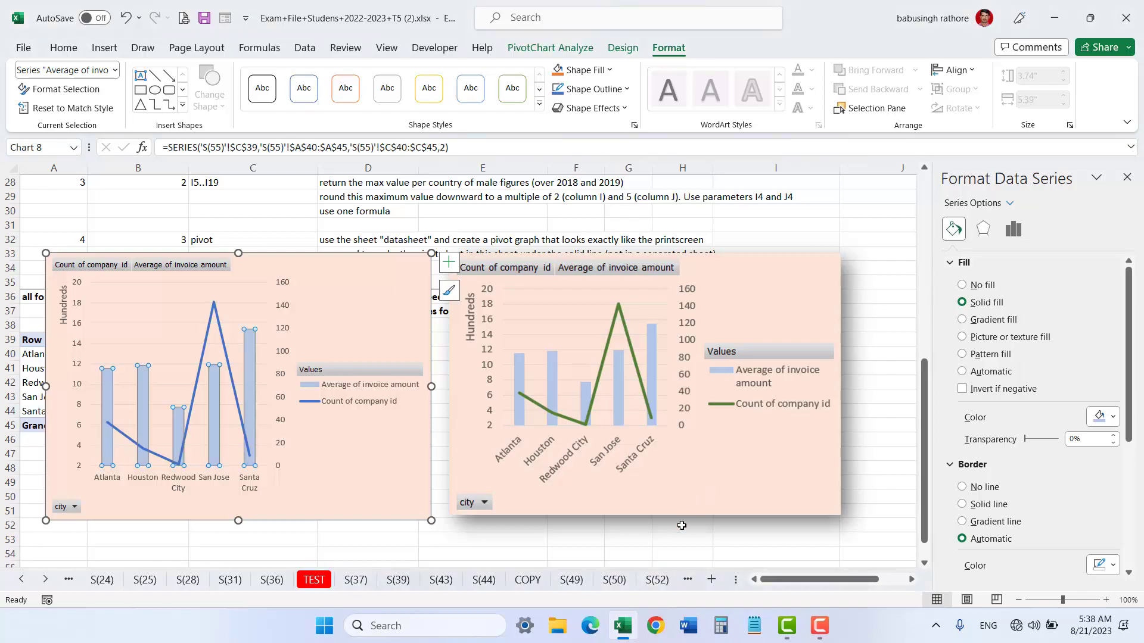
click(658, 553)
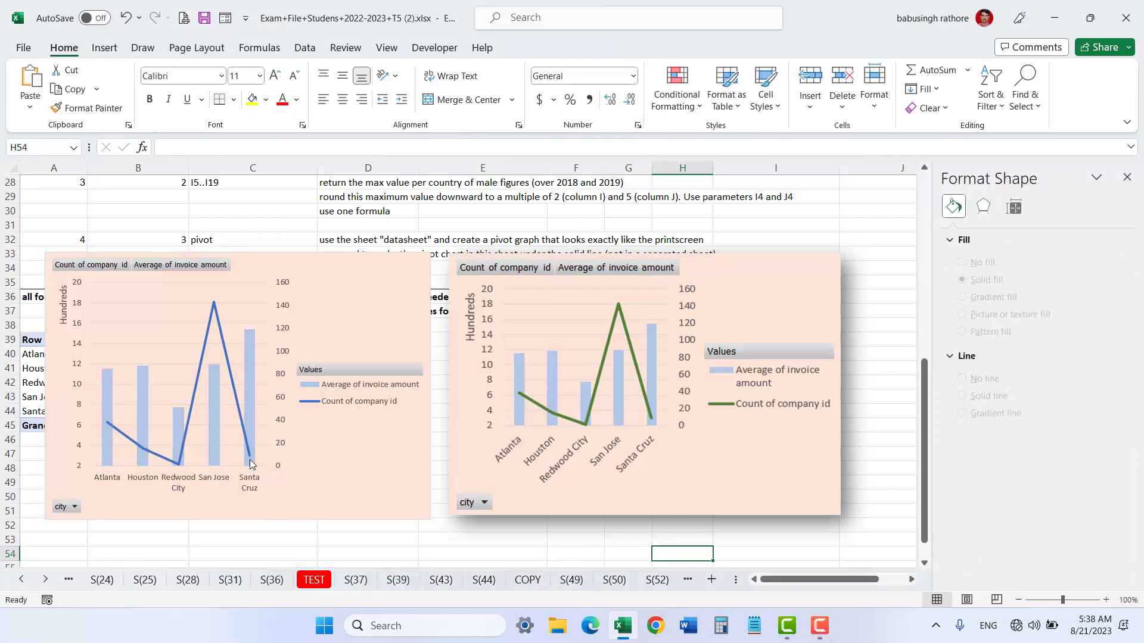
Step: Make the count of company id line a solid light green line 3 pt wide
click(236, 403)
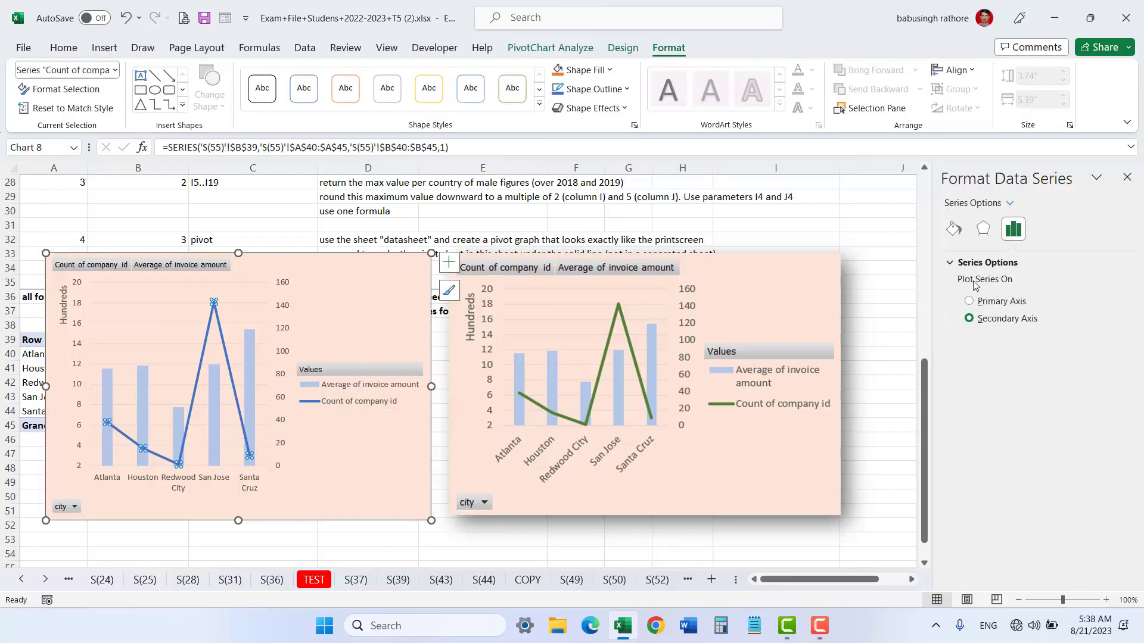
click(950, 233)
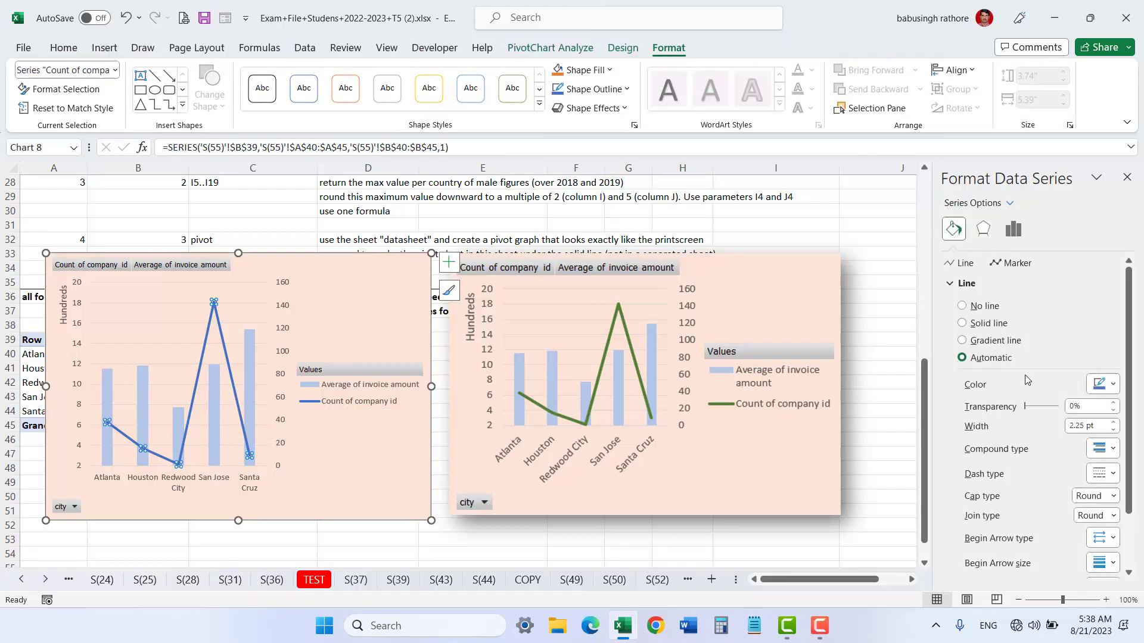
click(962, 324)
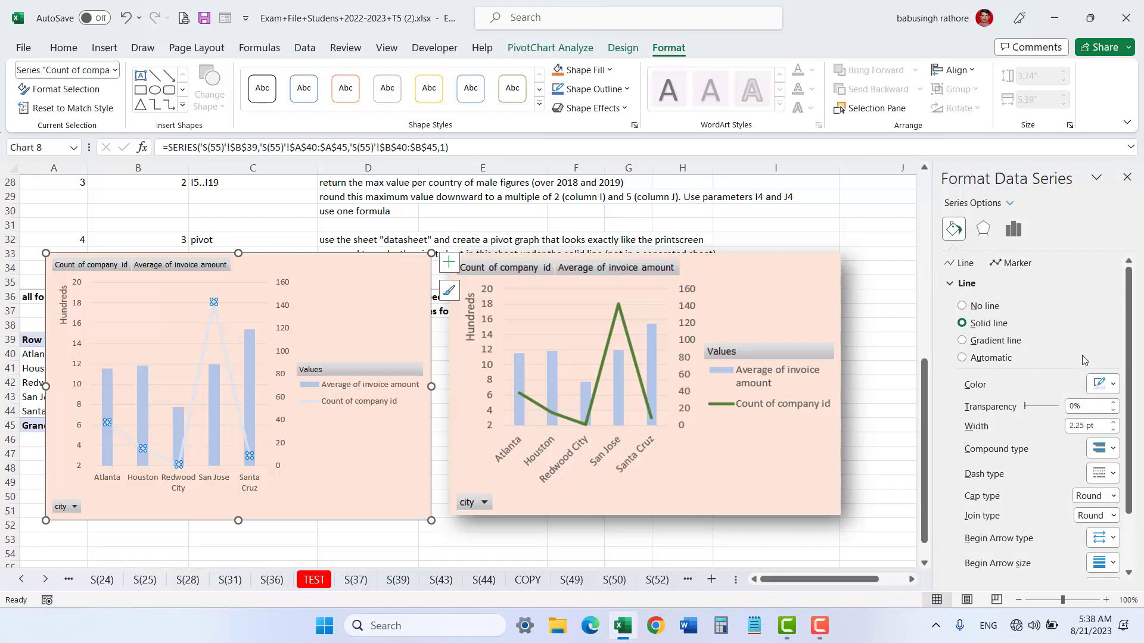
click(1102, 384)
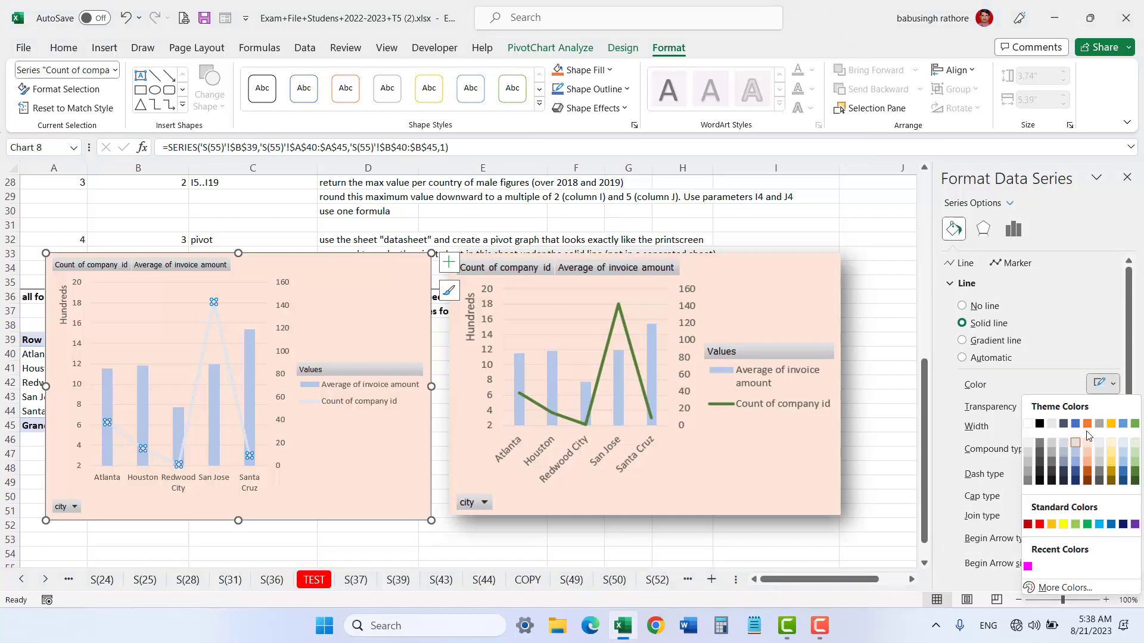
click(1075, 524)
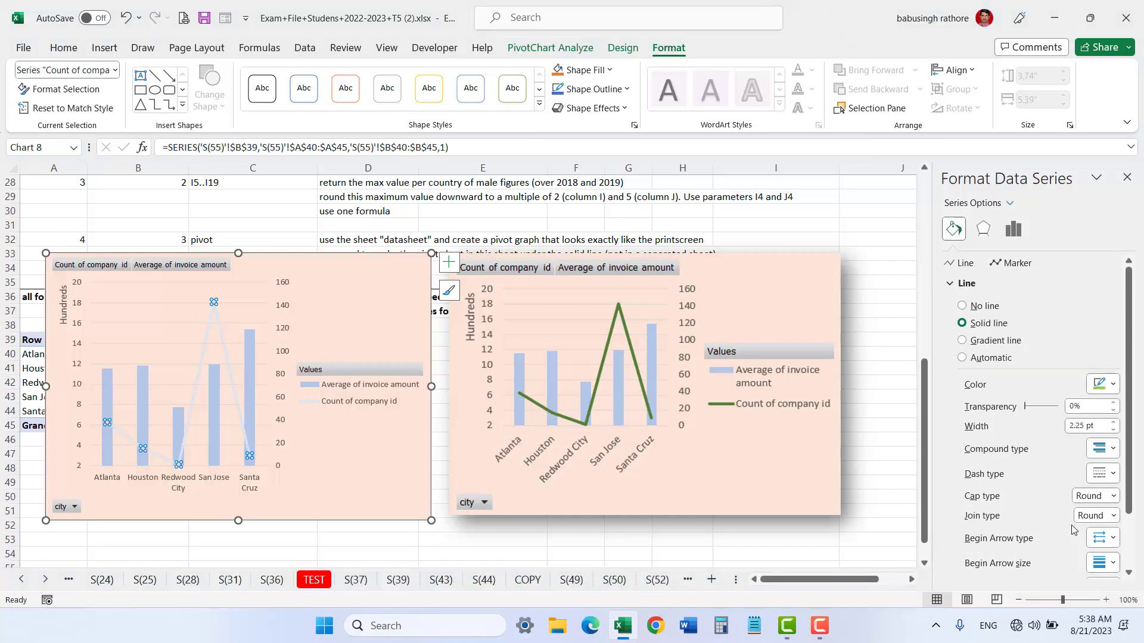
click(1113, 421)
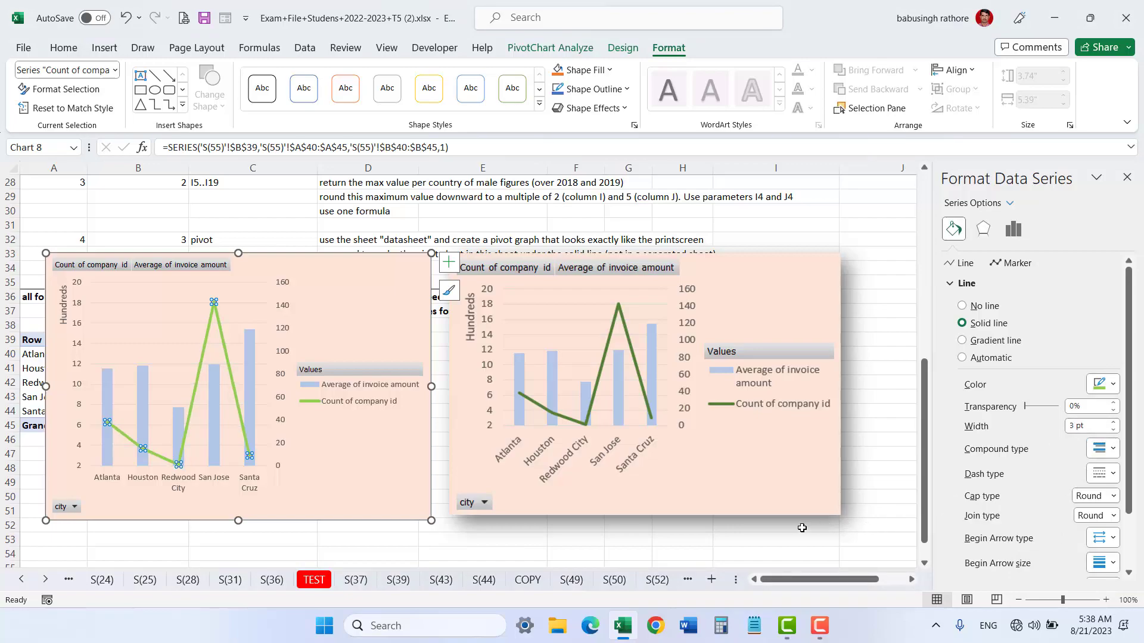
click(777, 537)
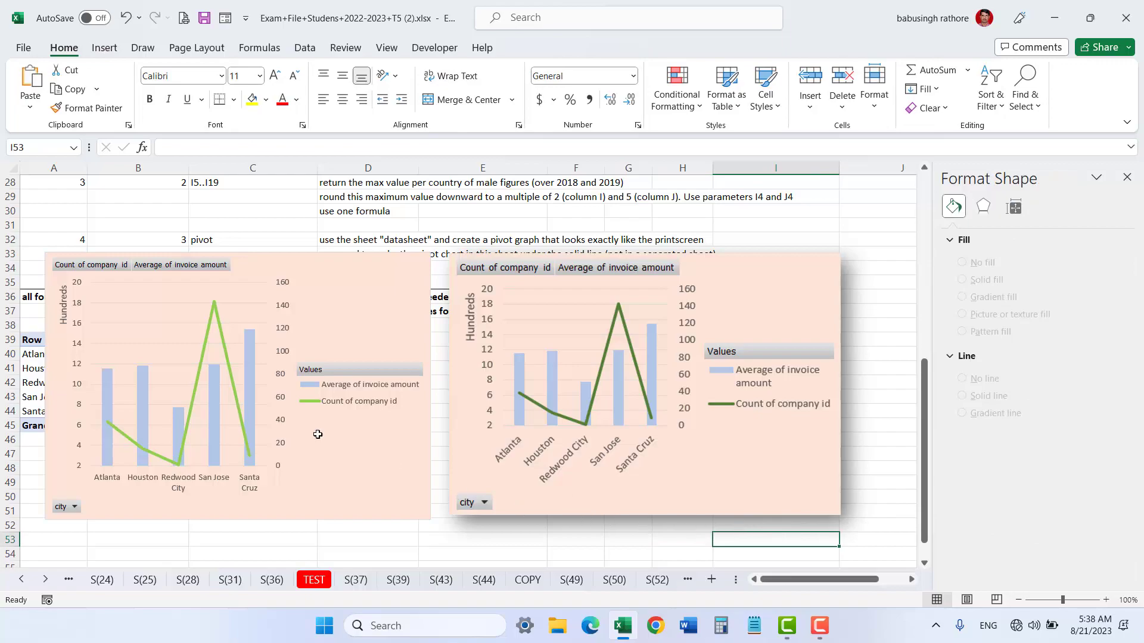
Step: Change the count of company id line colour to green
click(230, 368)
click(957, 233)
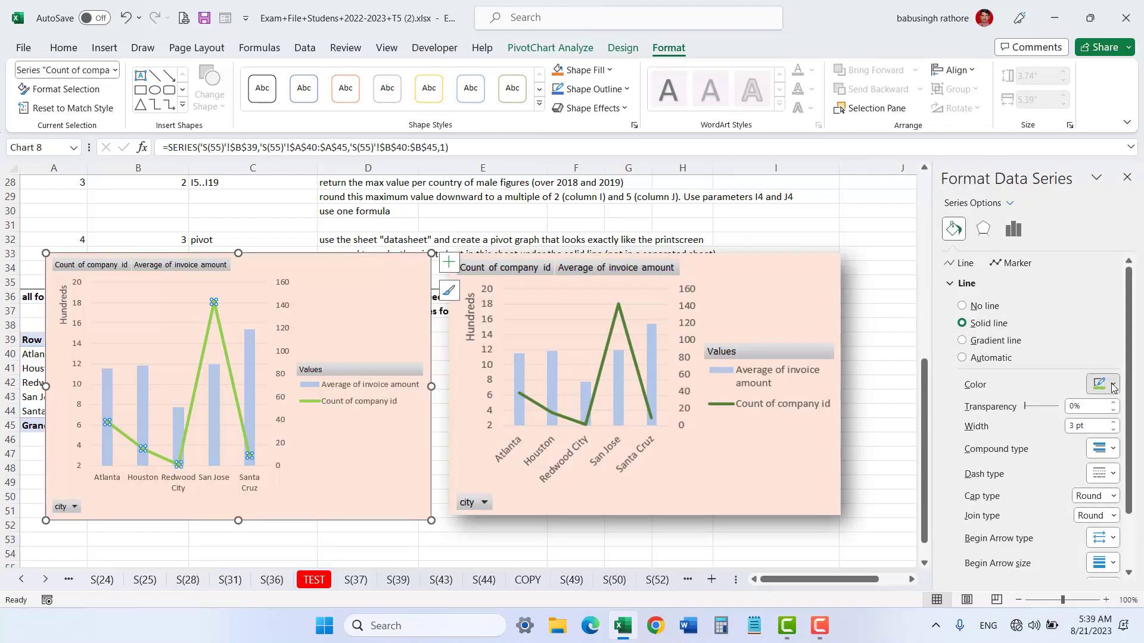
click(1114, 388)
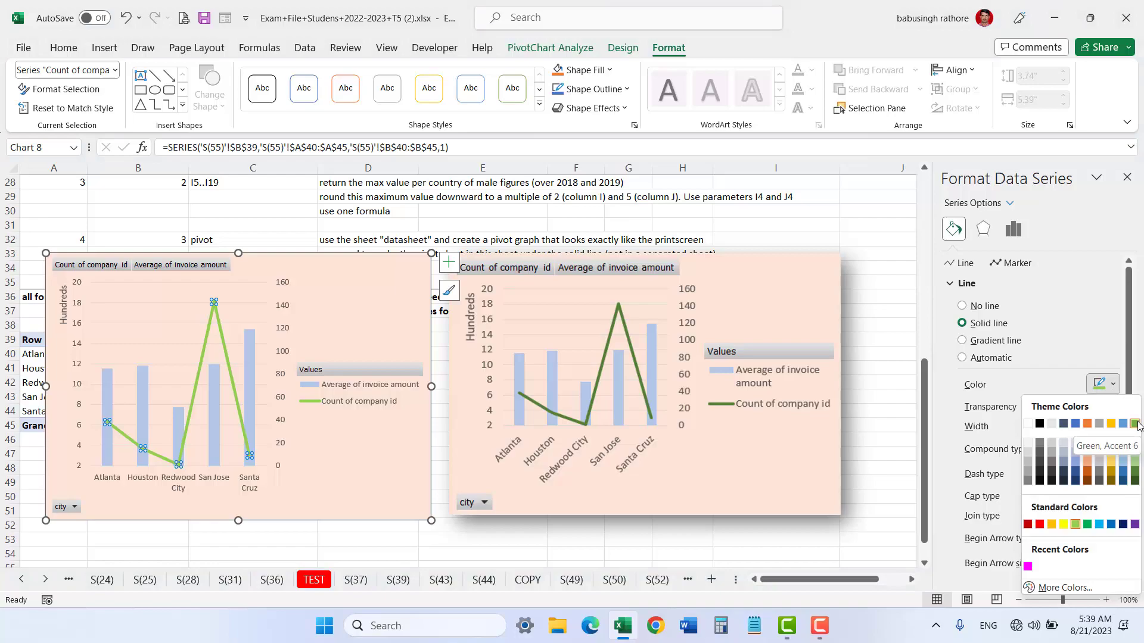
click(1086, 525)
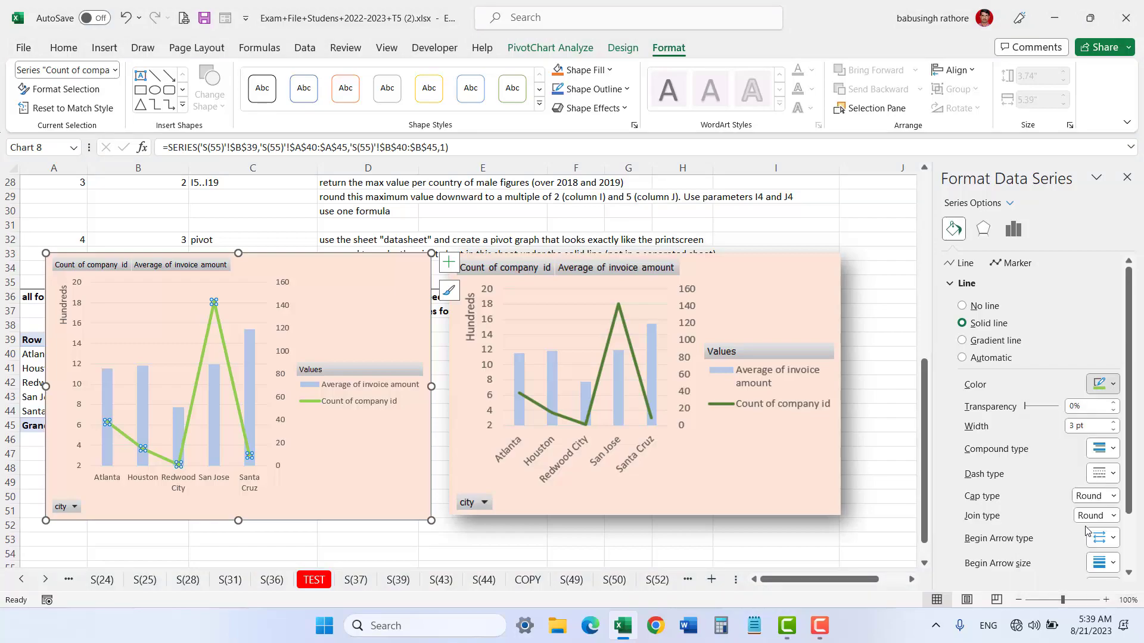
click(752, 537)
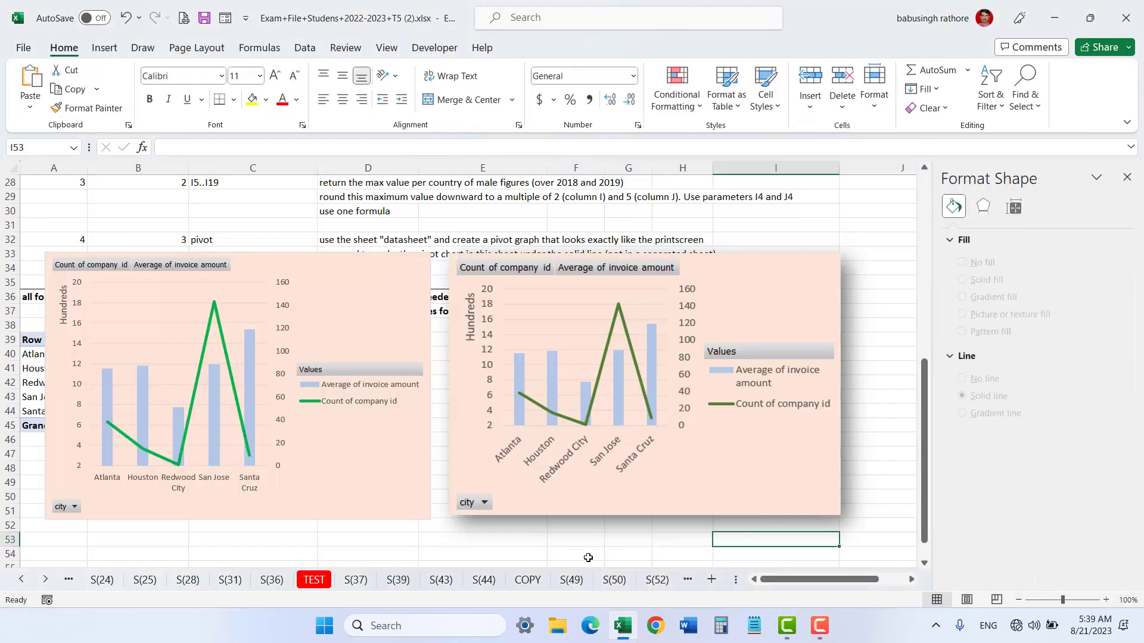